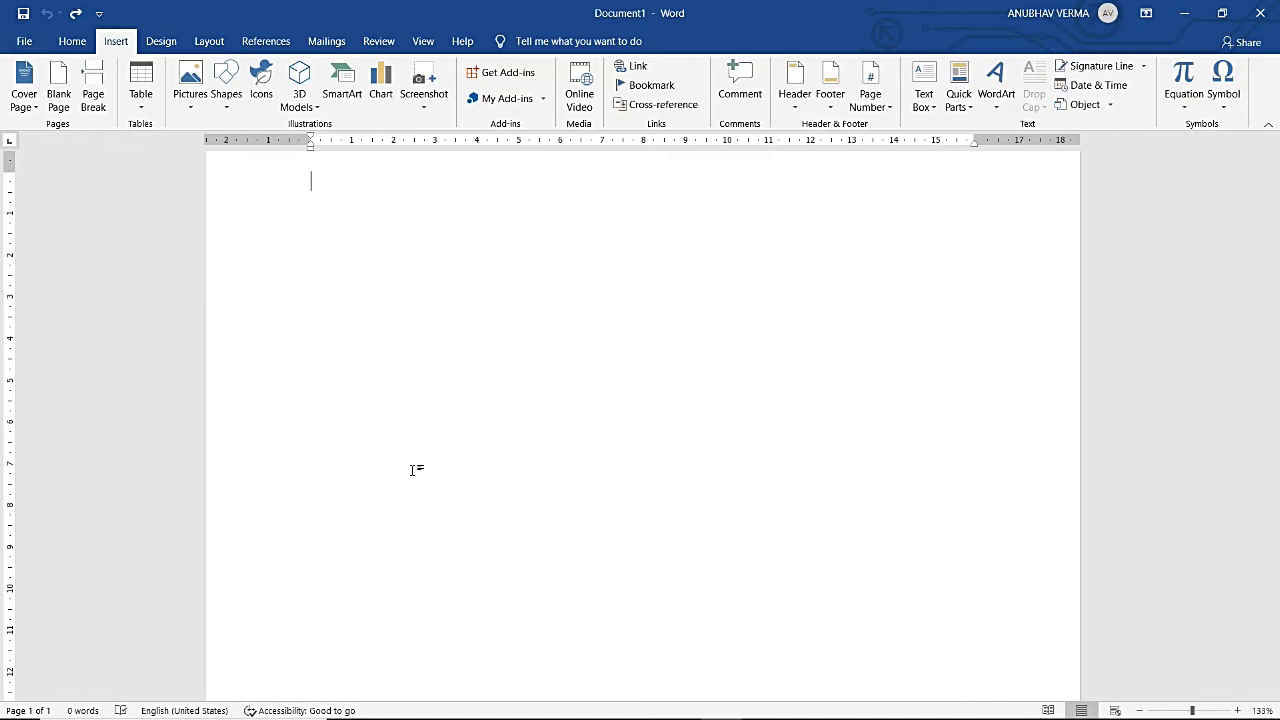
# - Try inserting the Slice Sidebar (Dark) text box, look it over, then undo it
pyautogui.click(923, 92)
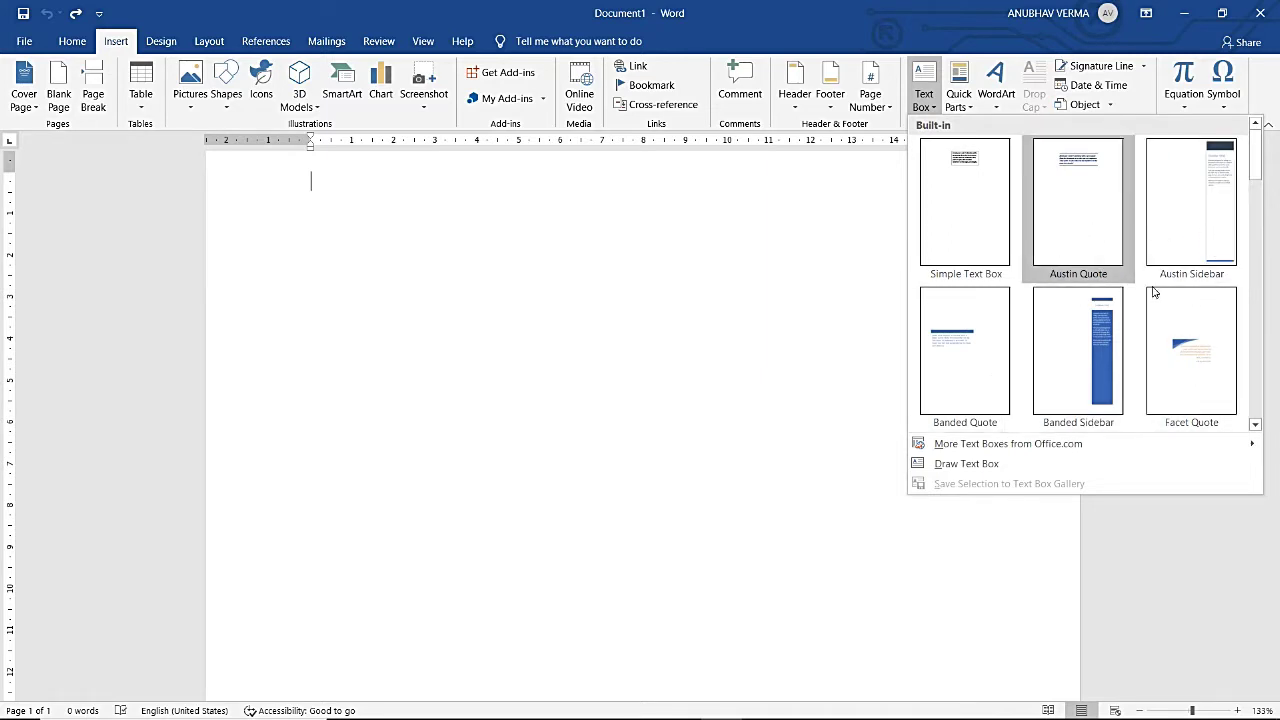
pyautogui.moveTo(1255, 175); pyautogui.dragTo(1258, 270)
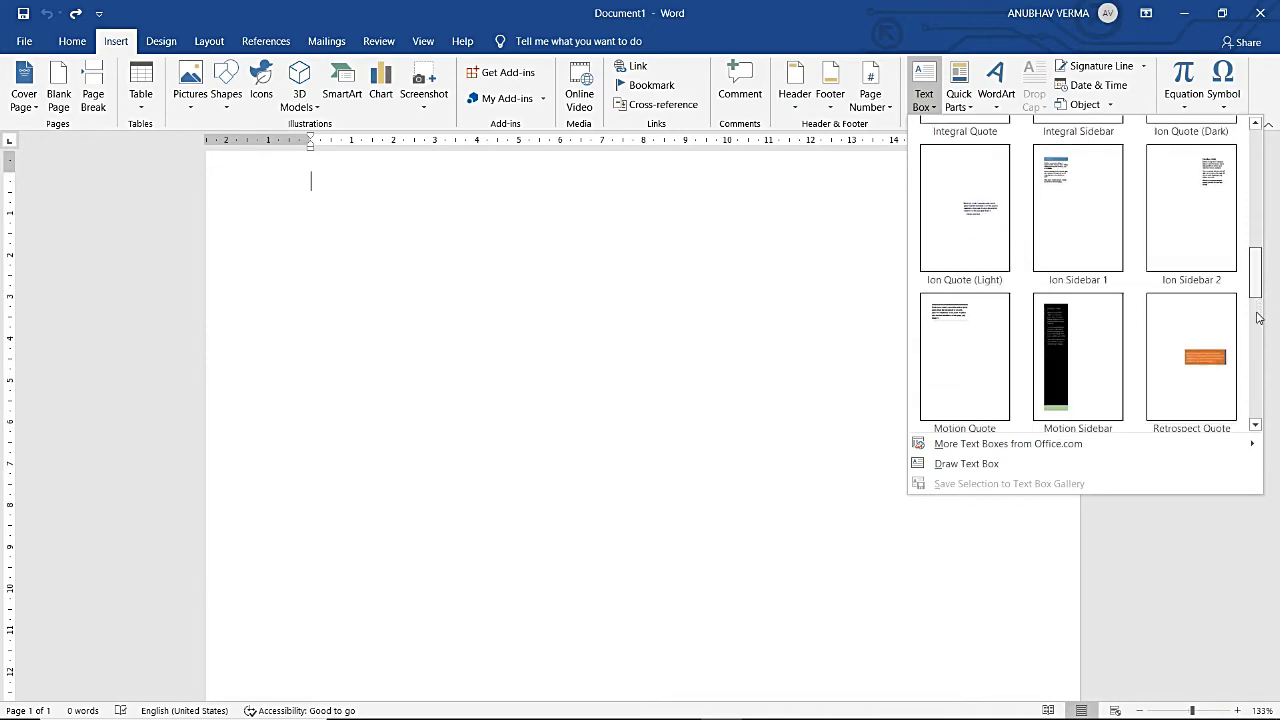
pyautogui.moveTo(1258, 270); pyautogui.dragTo(1257, 370)
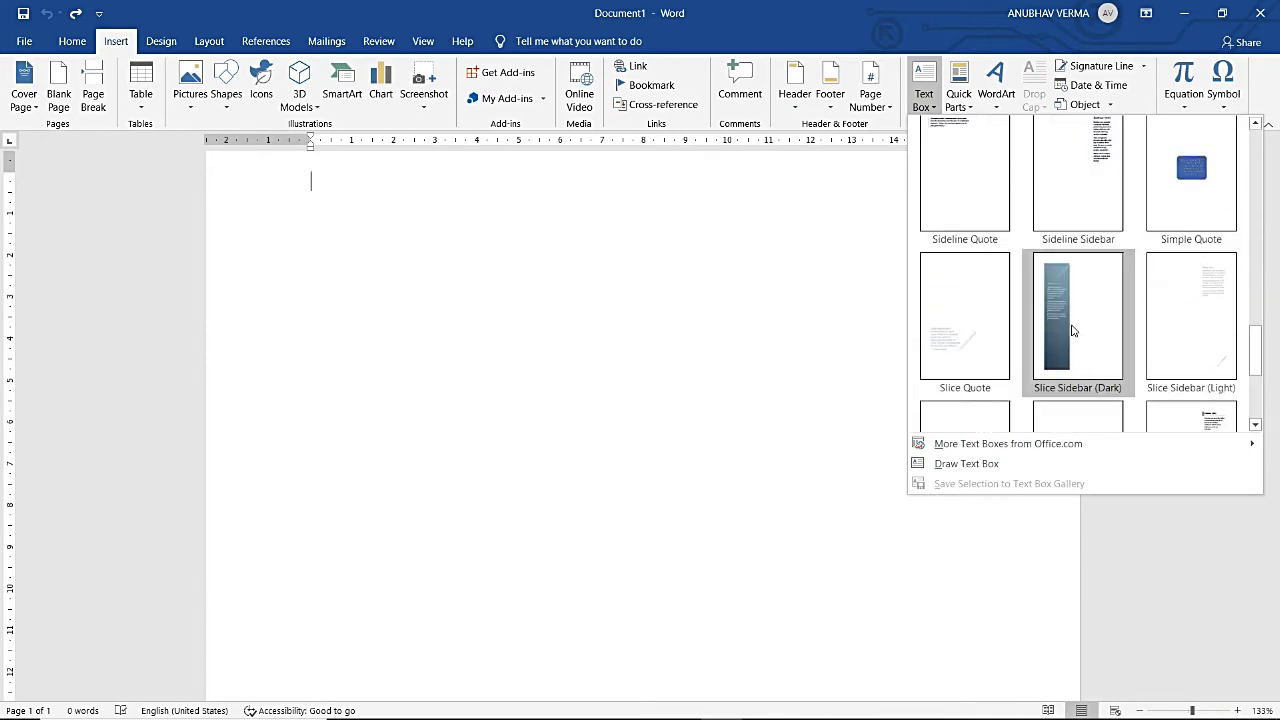
pyautogui.click(1072, 330)
pyautogui.scroll(-1, 697, 396)
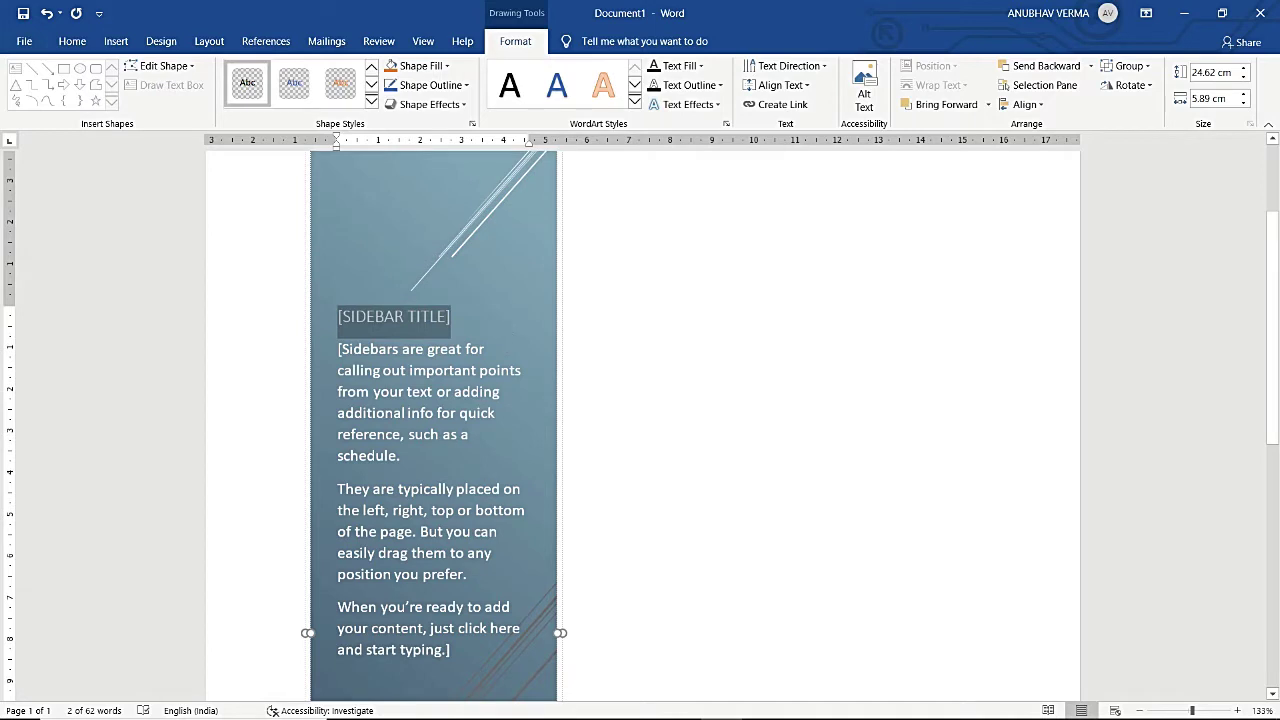
pyautogui.scroll(3, 473, 413)
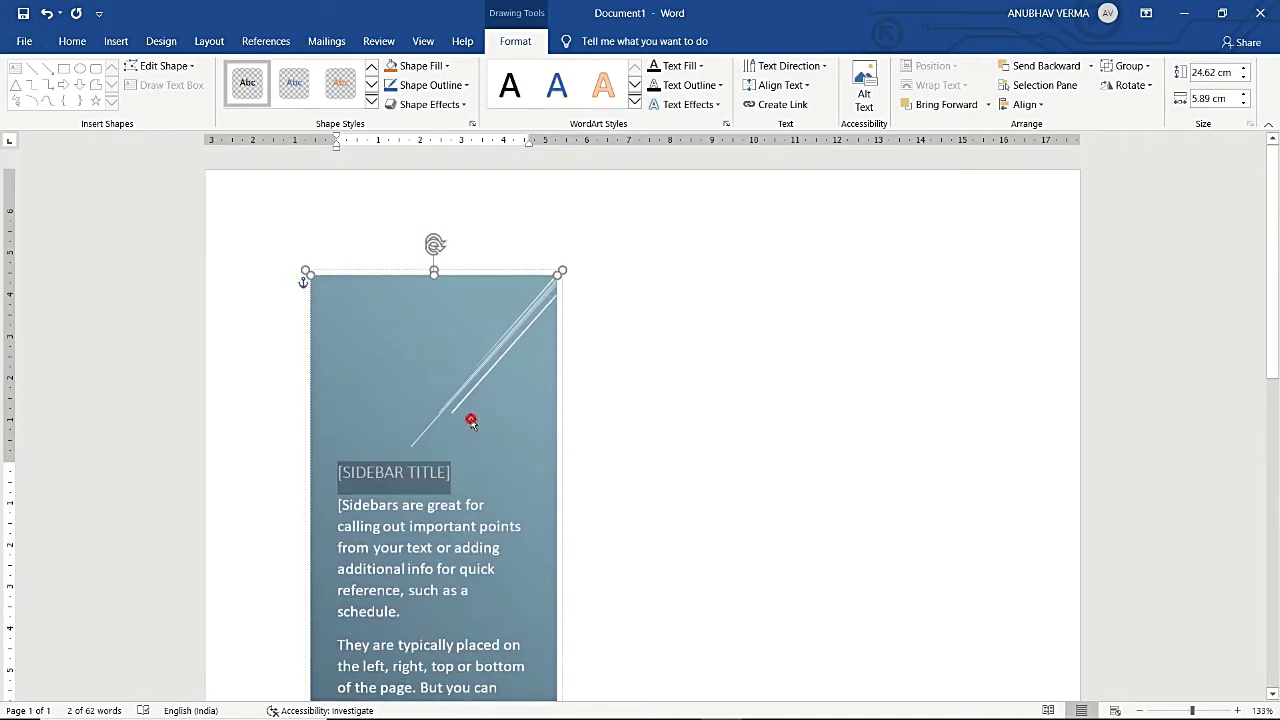
pyautogui.click(471, 420)
pyautogui.scroll(-4, 471, 420)
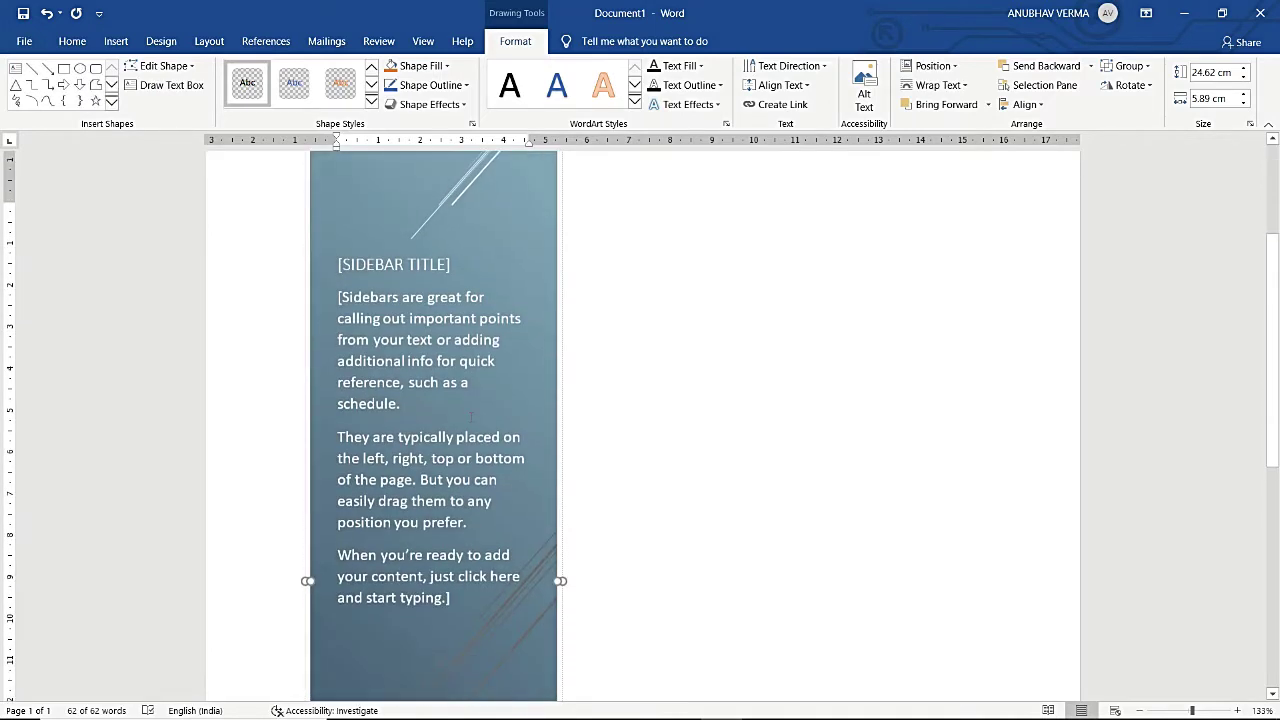
pyautogui.scroll(-4, 471, 420)
pyautogui.scroll(-6, 471, 419)
pyautogui.scroll(4, 471, 419)
pyautogui.scroll(7, 471, 419)
pyautogui.scroll(3, 470, 418)
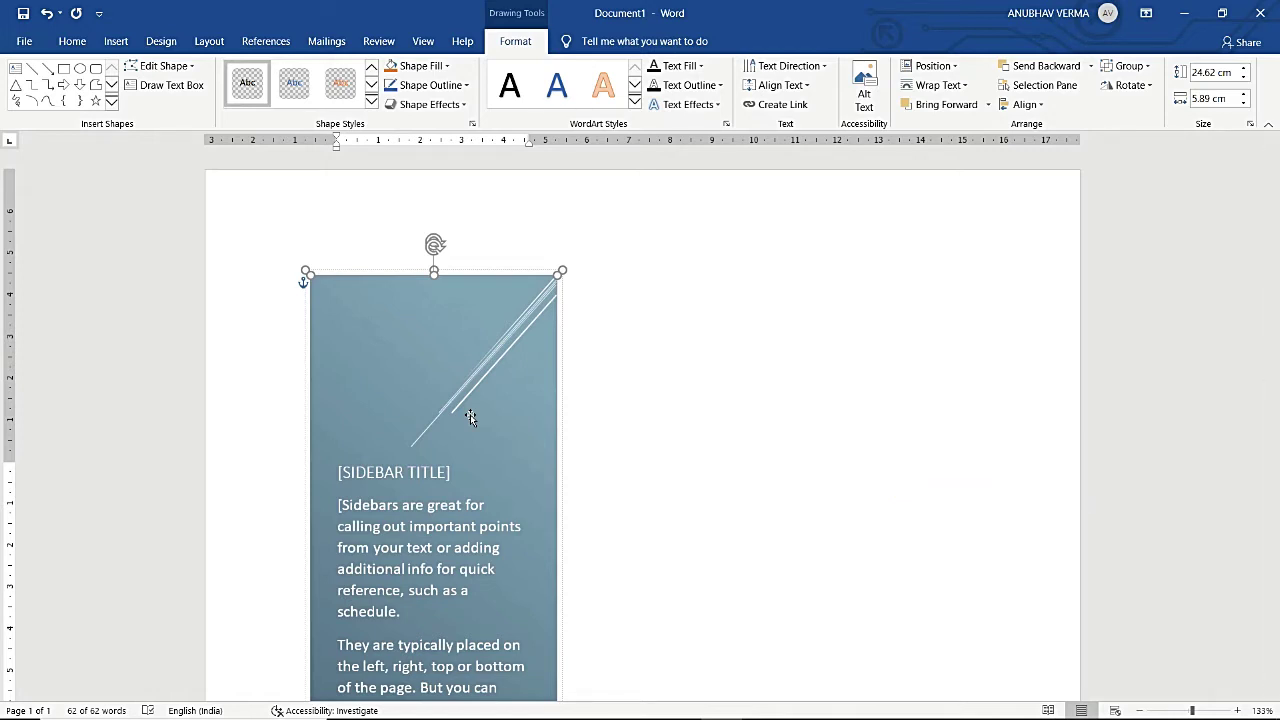
pyautogui.hotkey('ctrl', 'z')
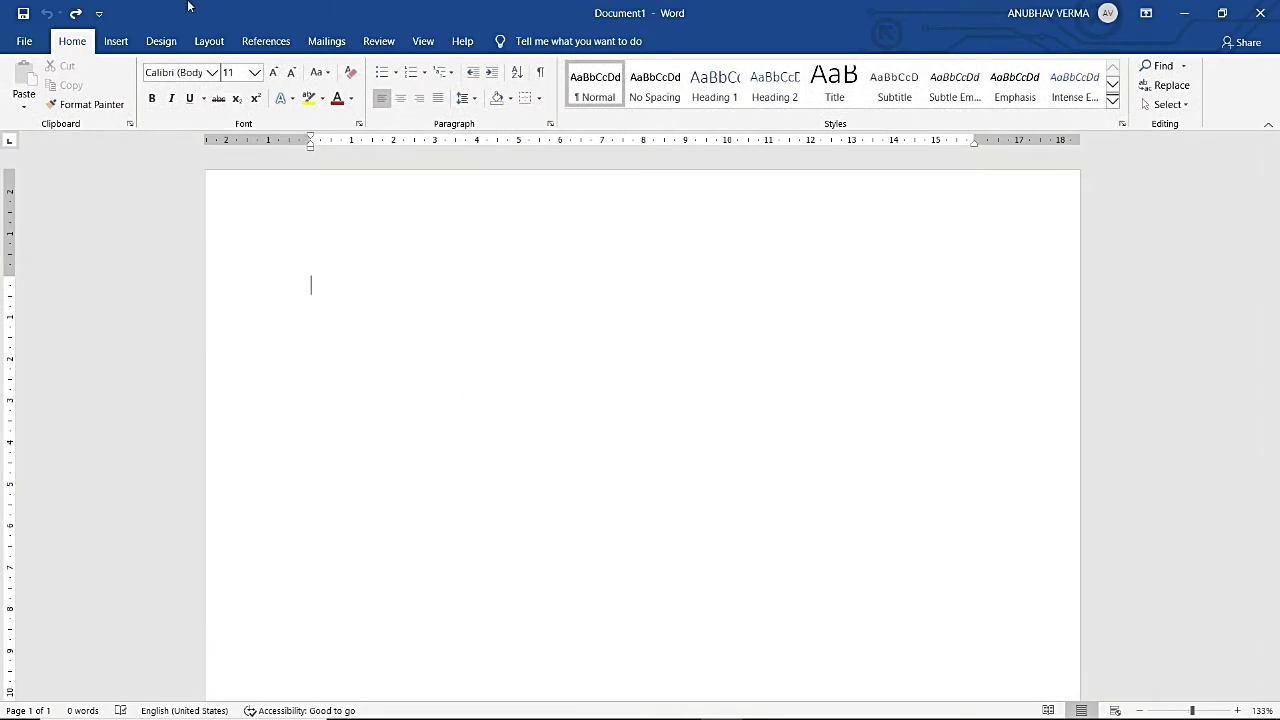
# - Insert the Author document-property field from Quick Parts and continue after it
pyautogui.click(116, 41)
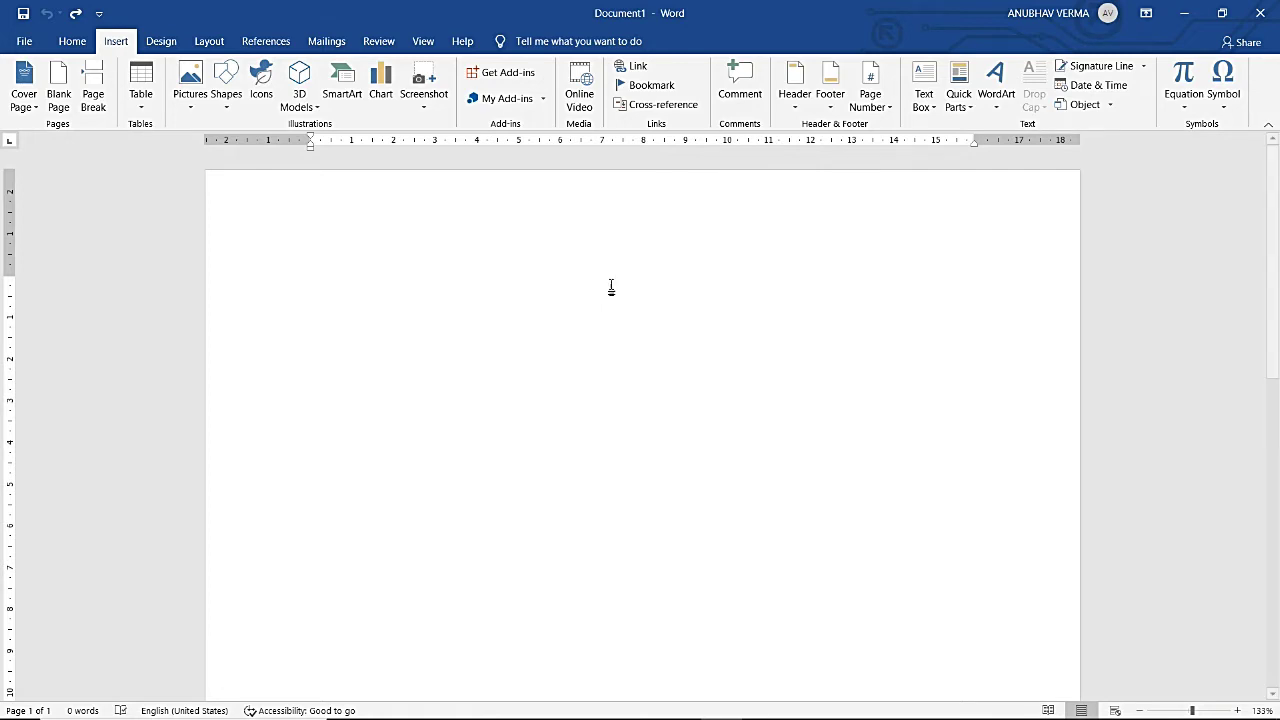
pyautogui.click(970, 107)
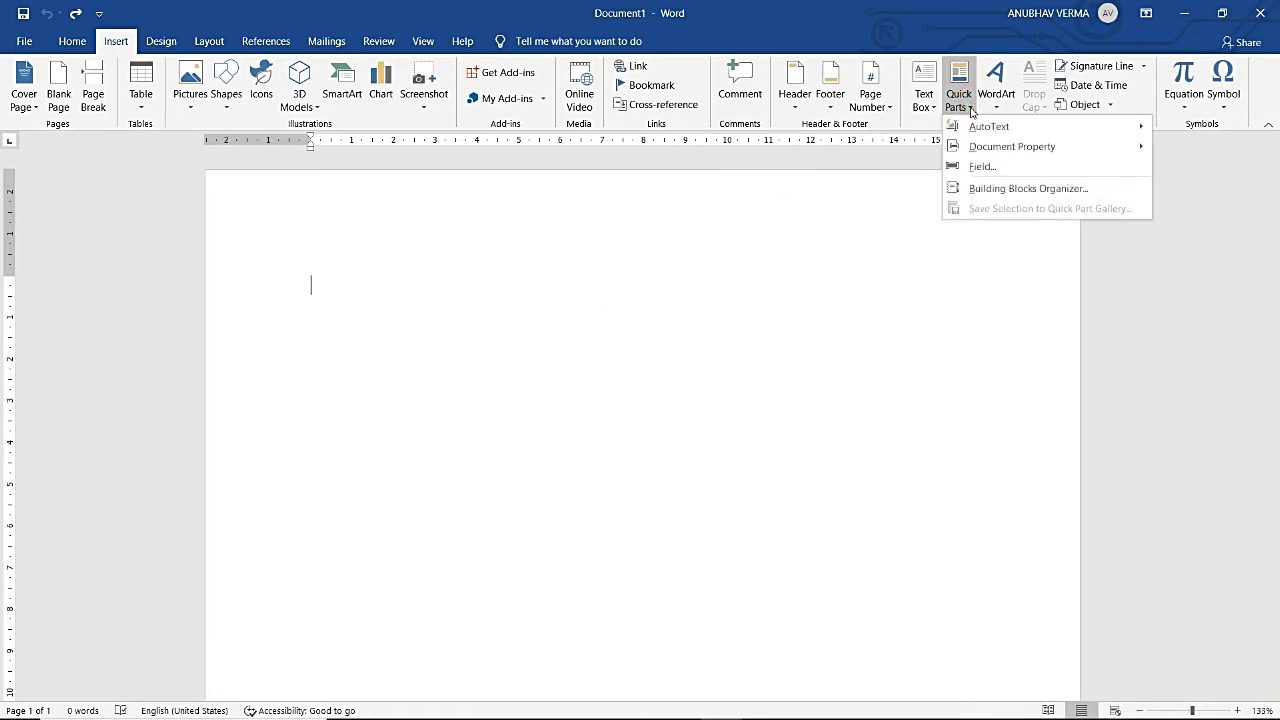
pyautogui.moveTo(980, 153)
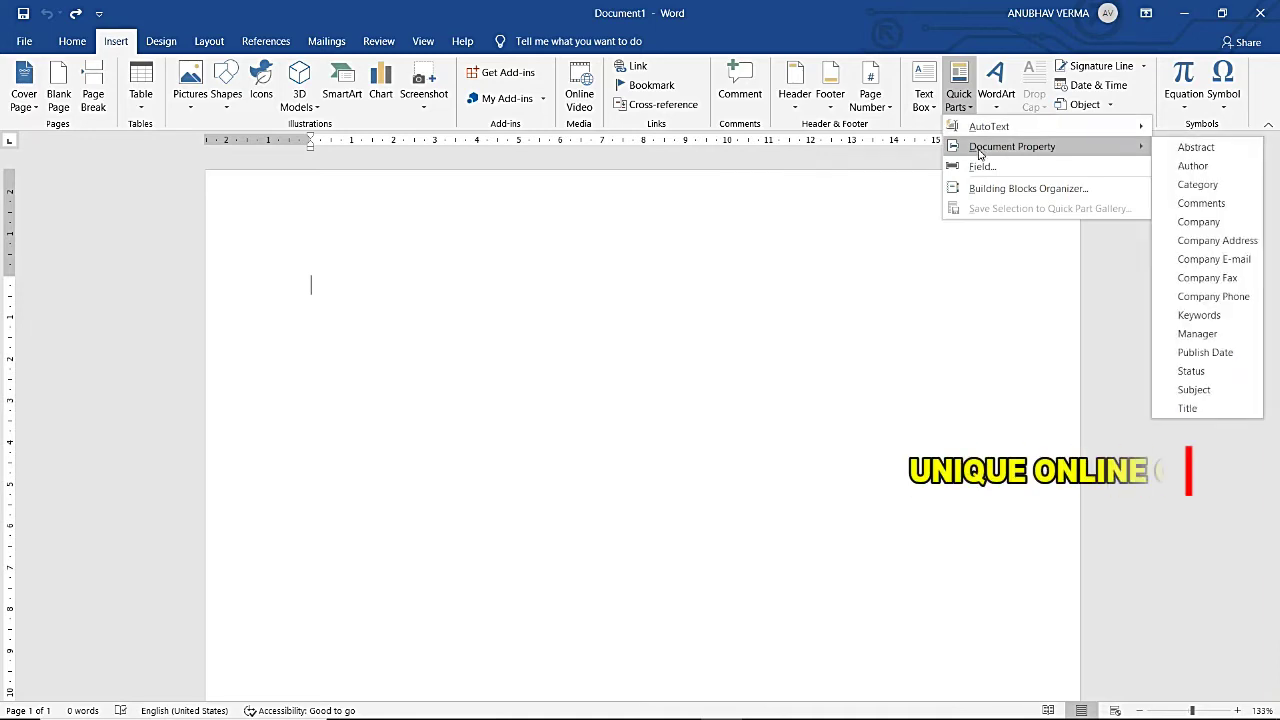
pyautogui.moveTo(995, 125)
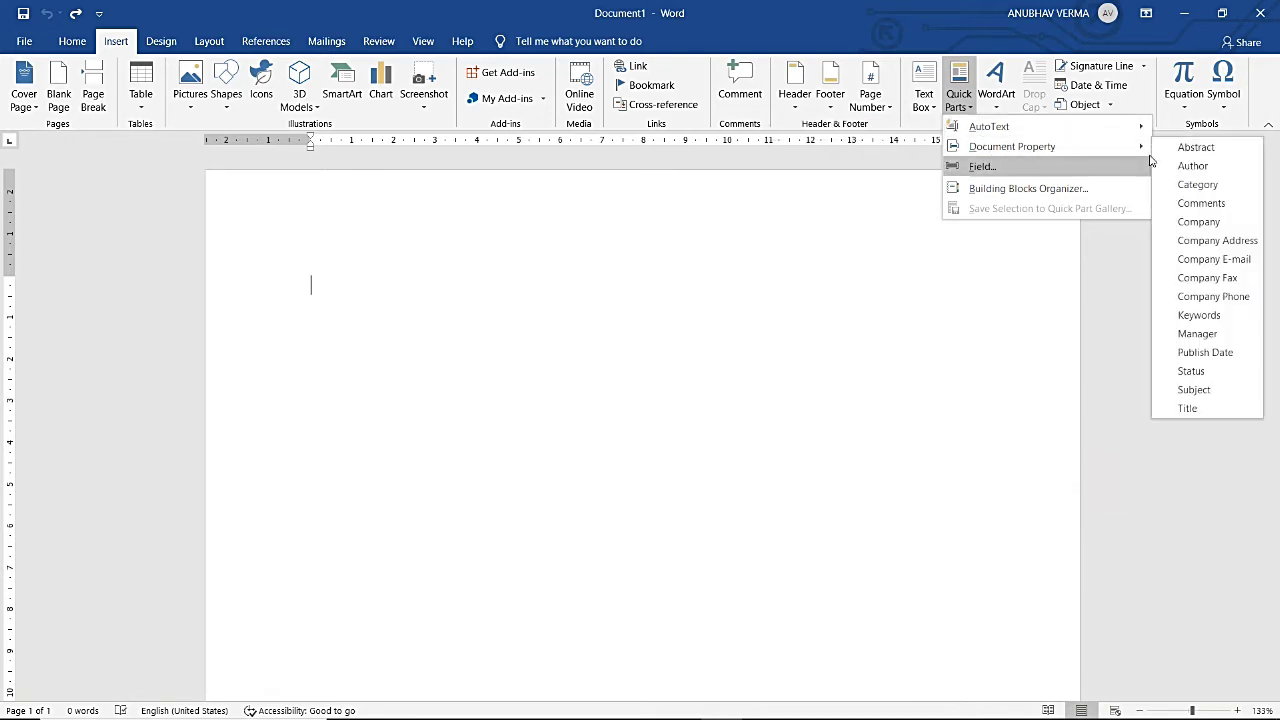
pyautogui.click(1192, 167)
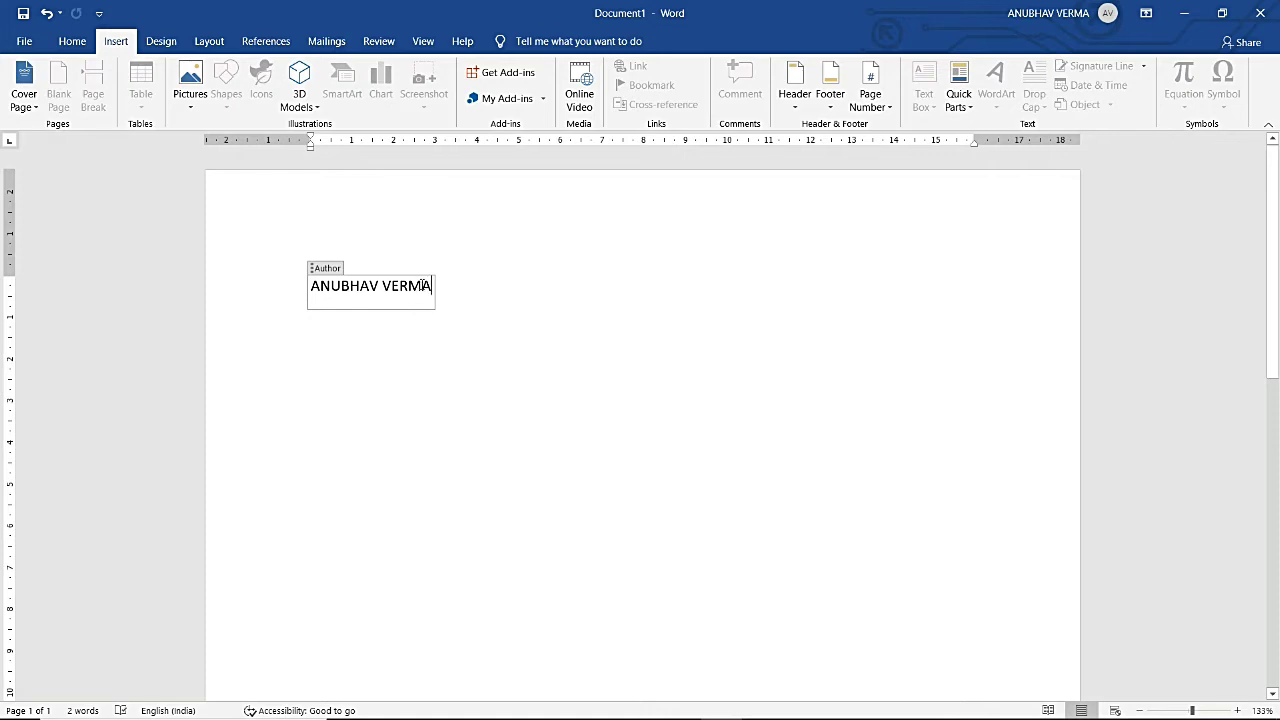
pyautogui.click(460, 320)
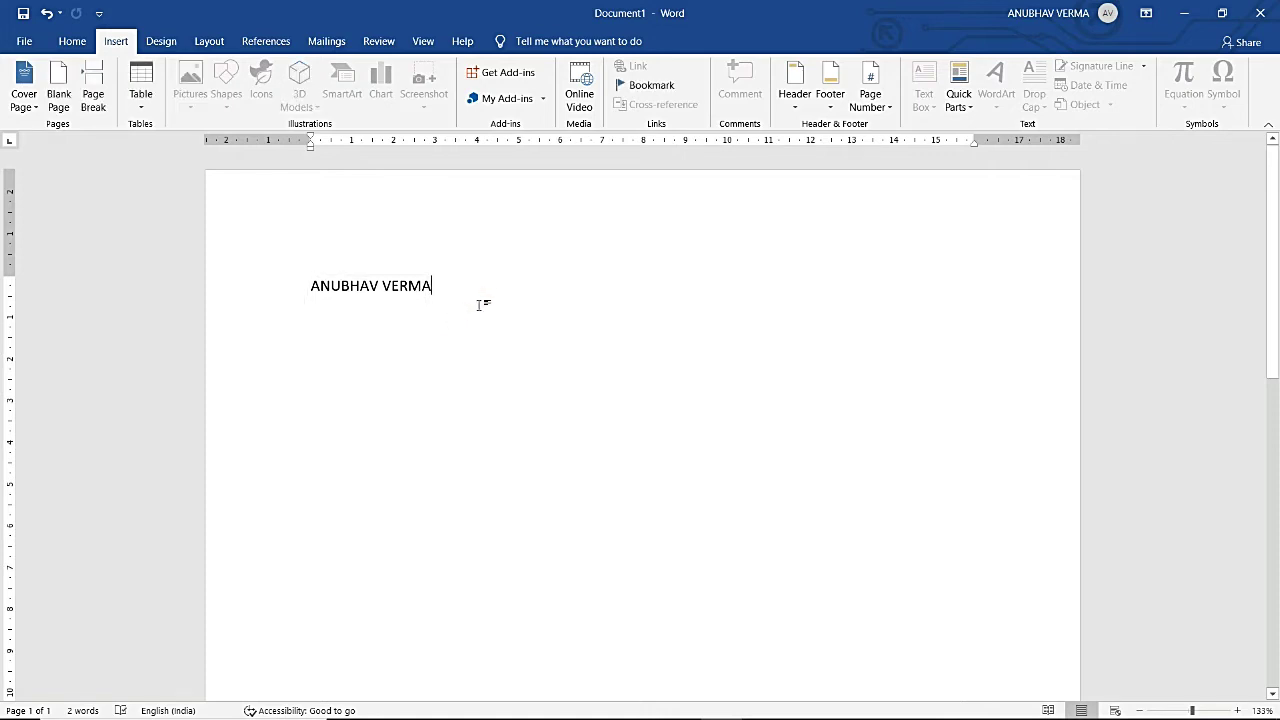
# - Insert a second Author document-property field after the first
pyautogui.click(959, 98)
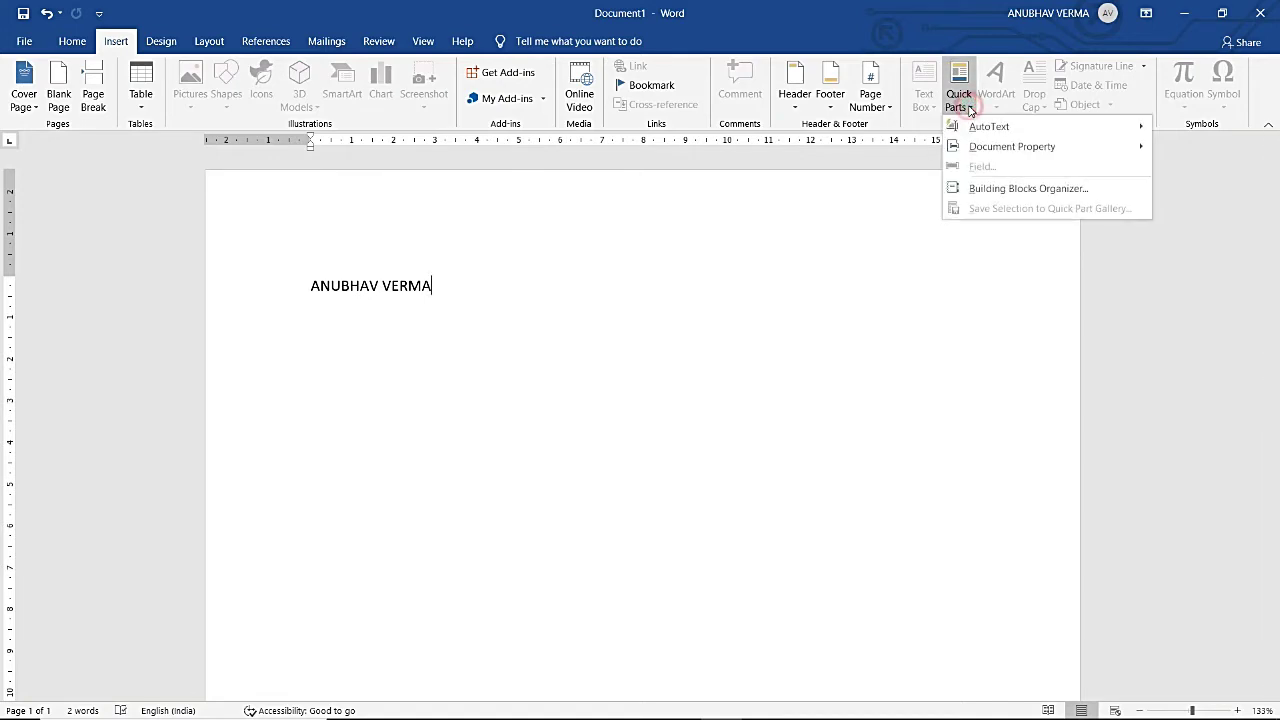
pyautogui.moveTo(1001, 146)
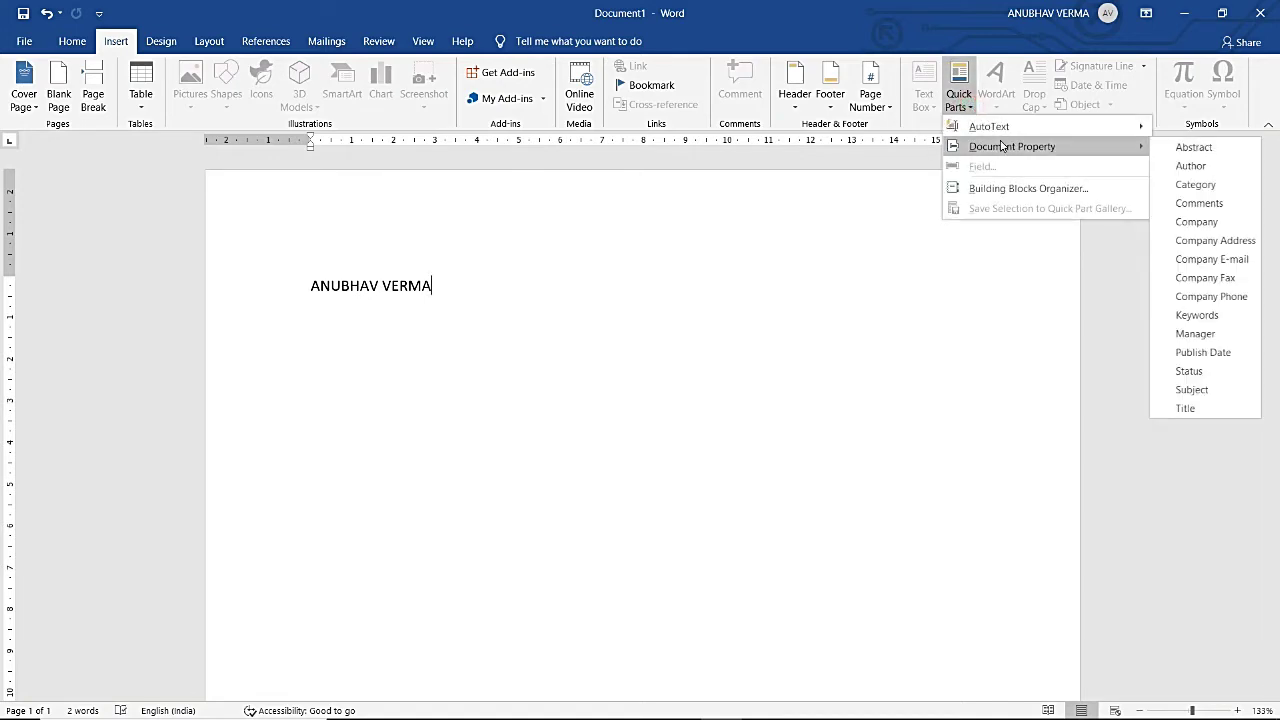
pyautogui.click(1240, 167)
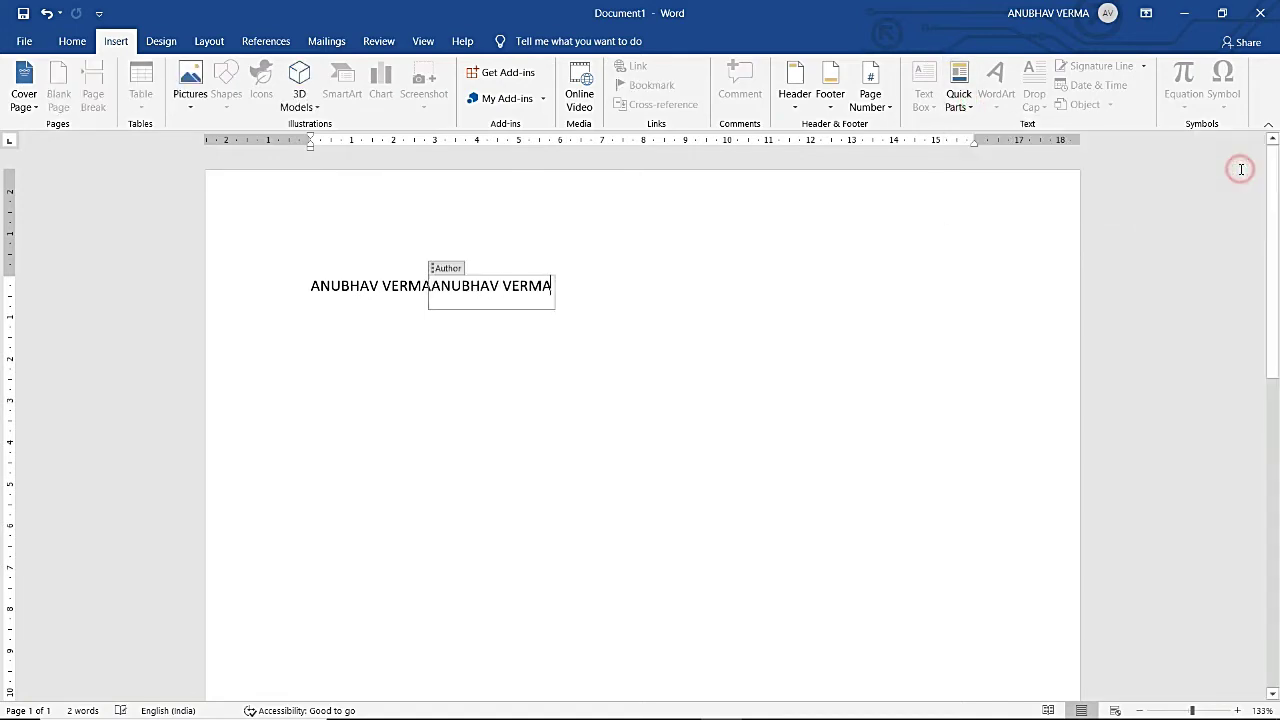
pyautogui.click(629, 333)
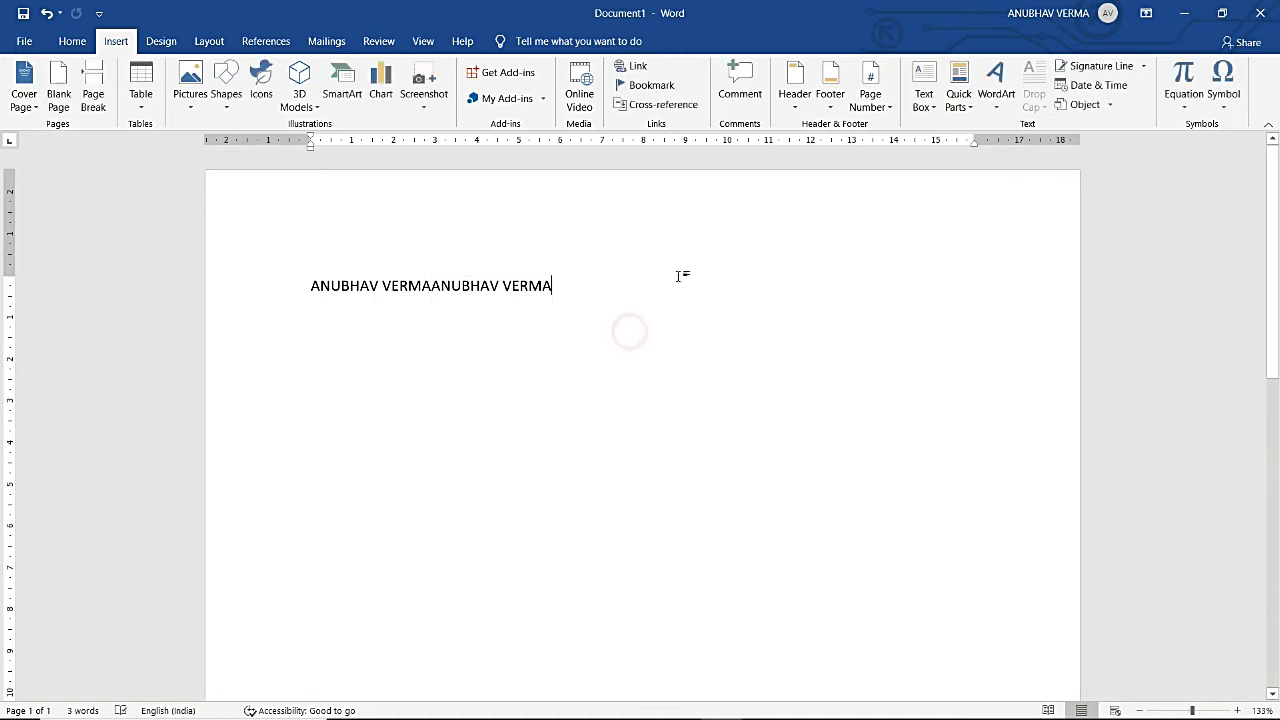
# - Add a Category property field, then undo all the inserted property fields
pyautogui.click(956, 105)
pyautogui.moveTo(1012, 146)
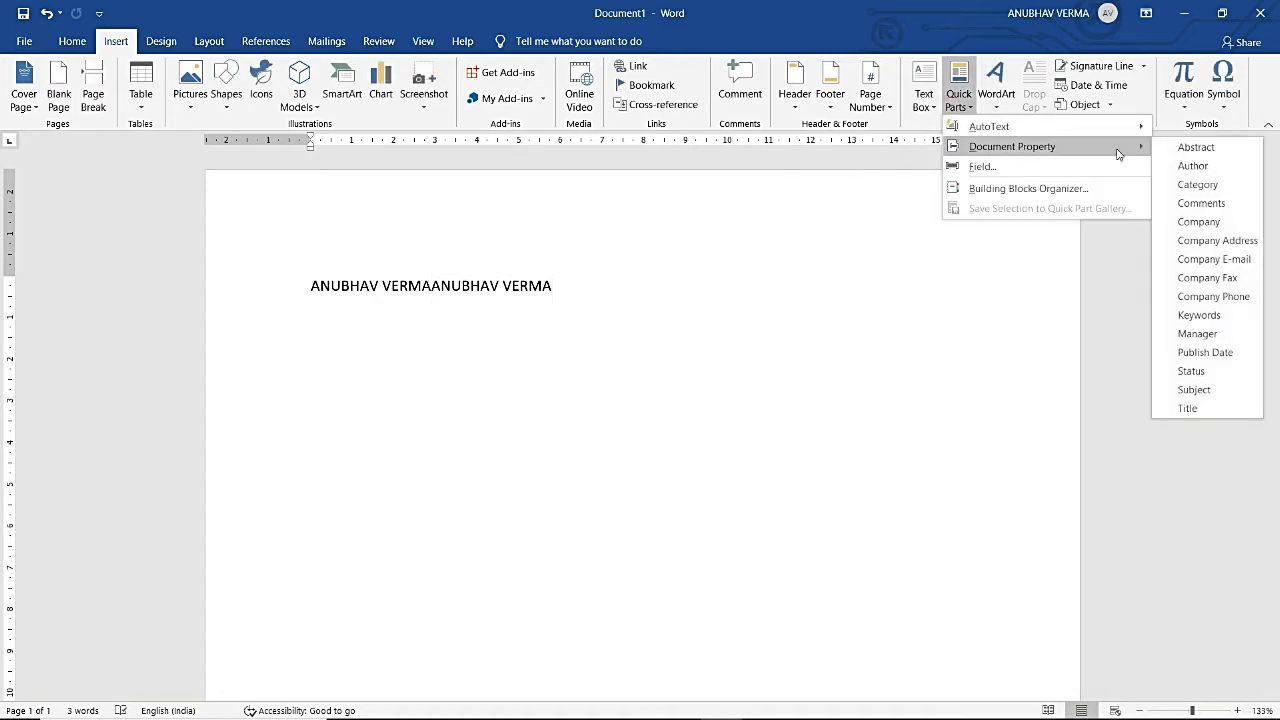
pyautogui.click(1207, 188)
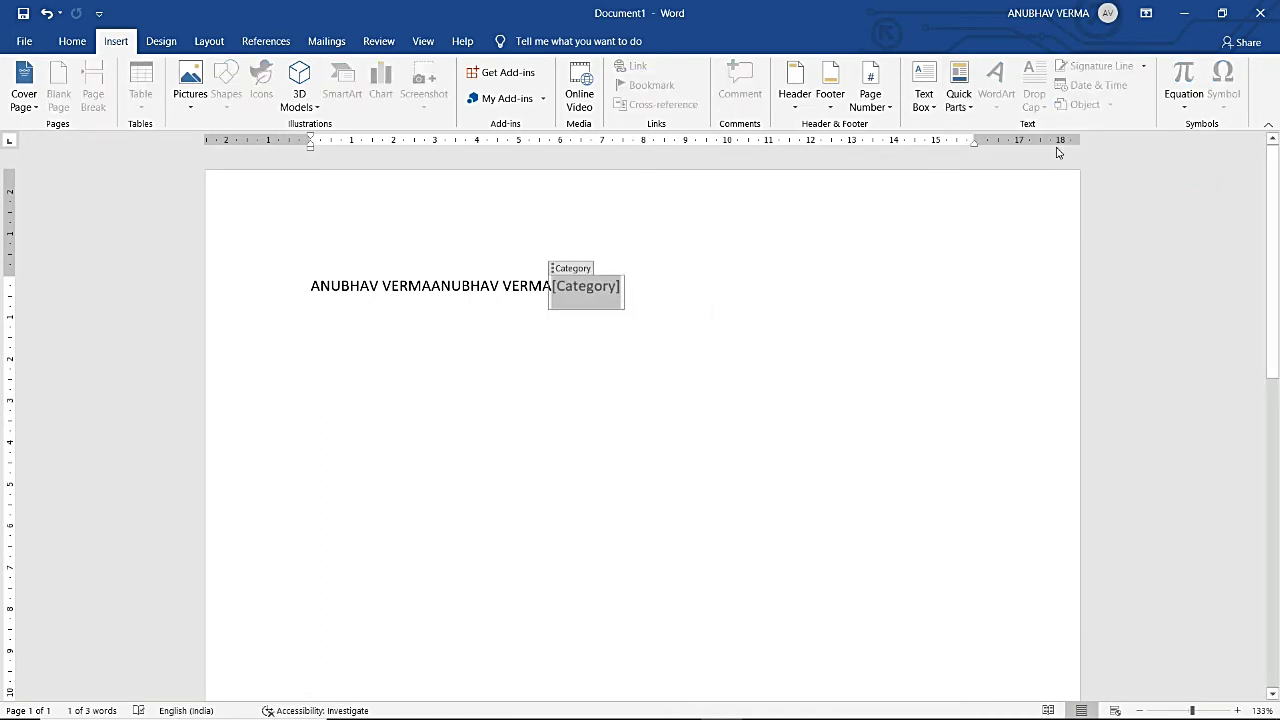
pyautogui.click(958, 100)
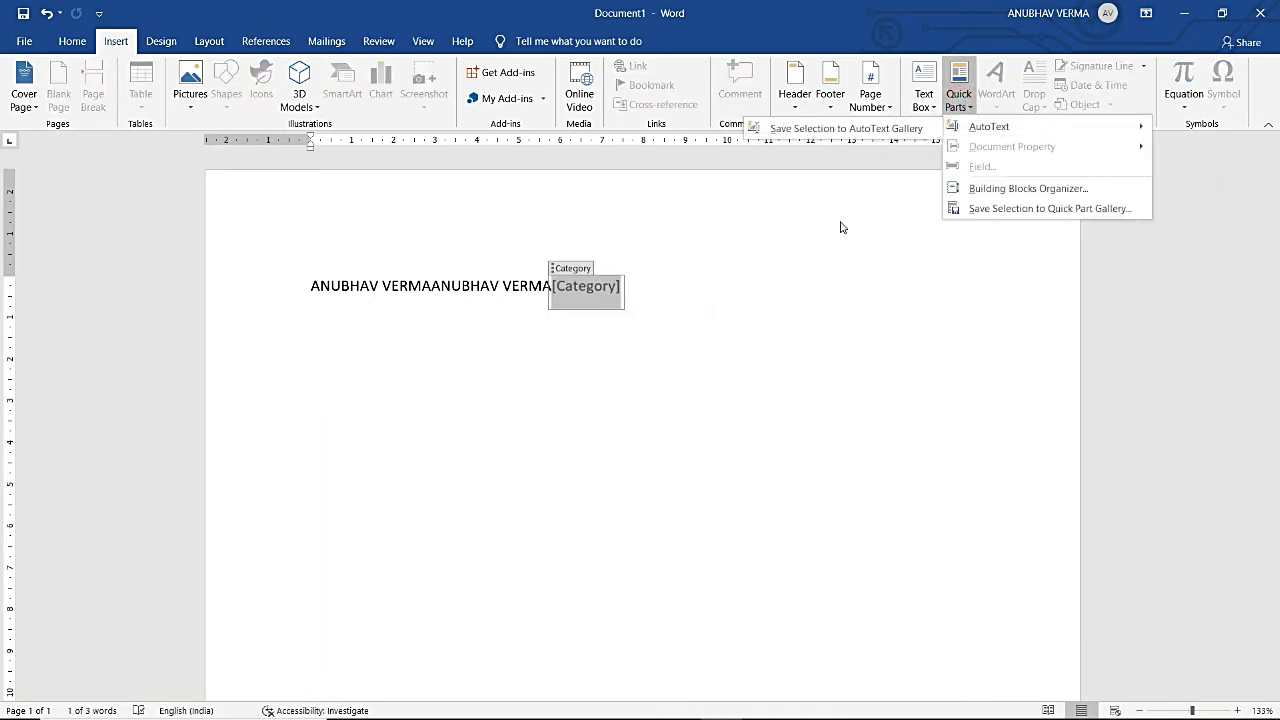
pyautogui.click(768, 254)
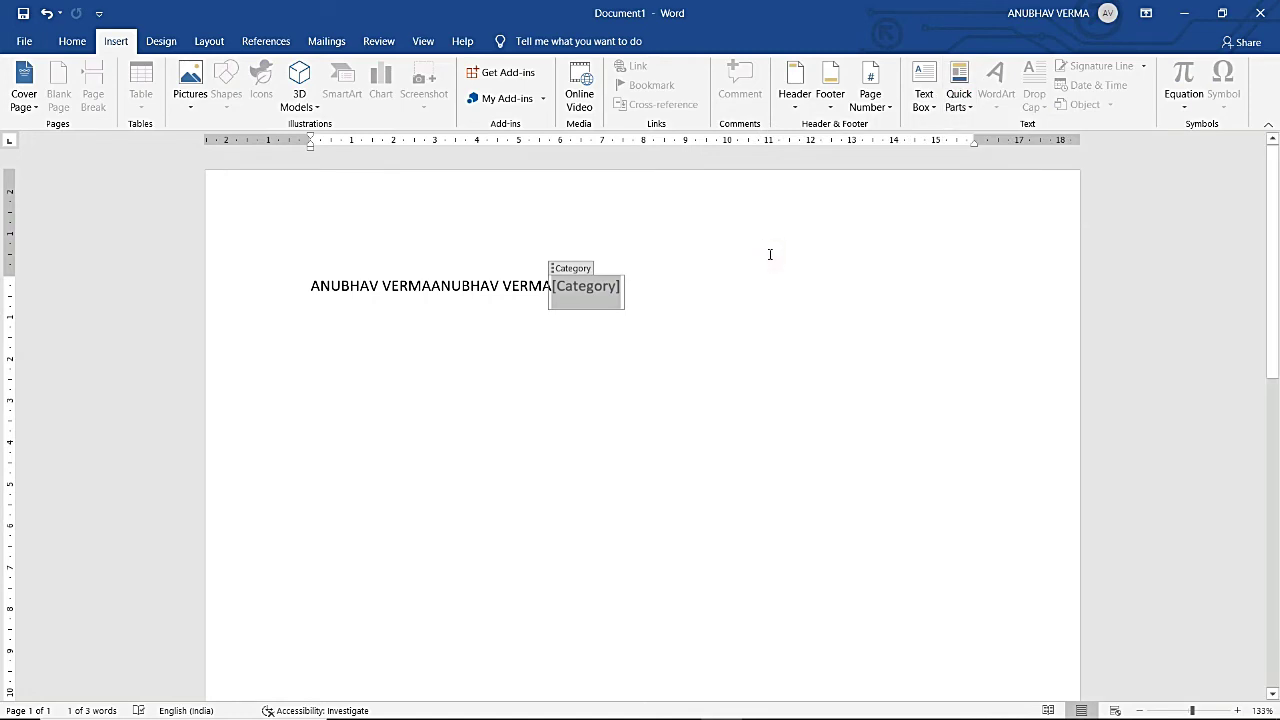
pyautogui.hotkey('ctrl', 'z')
pyautogui.hotkey('ctrl', 'z')
pyautogui.hotkey('ctrl', 'z')
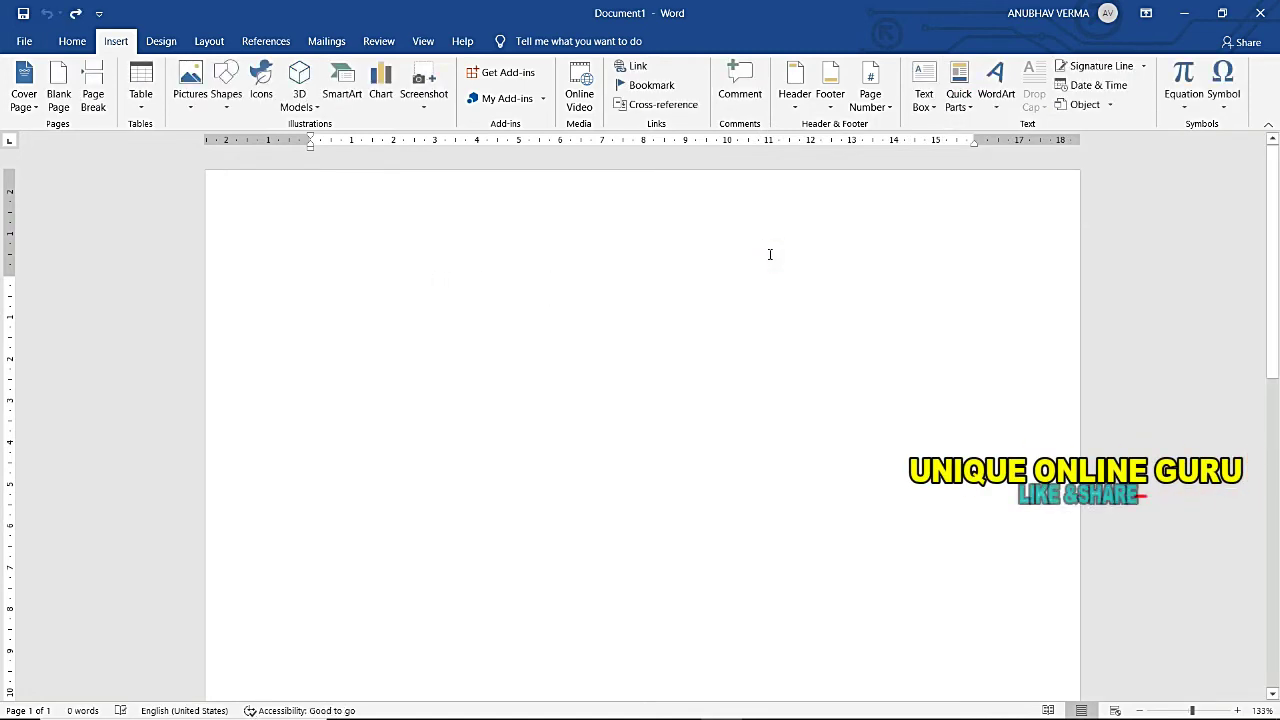
# - Insert a WordArt in the blue gradient reflection style and start editing it
pyautogui.click(997, 100)
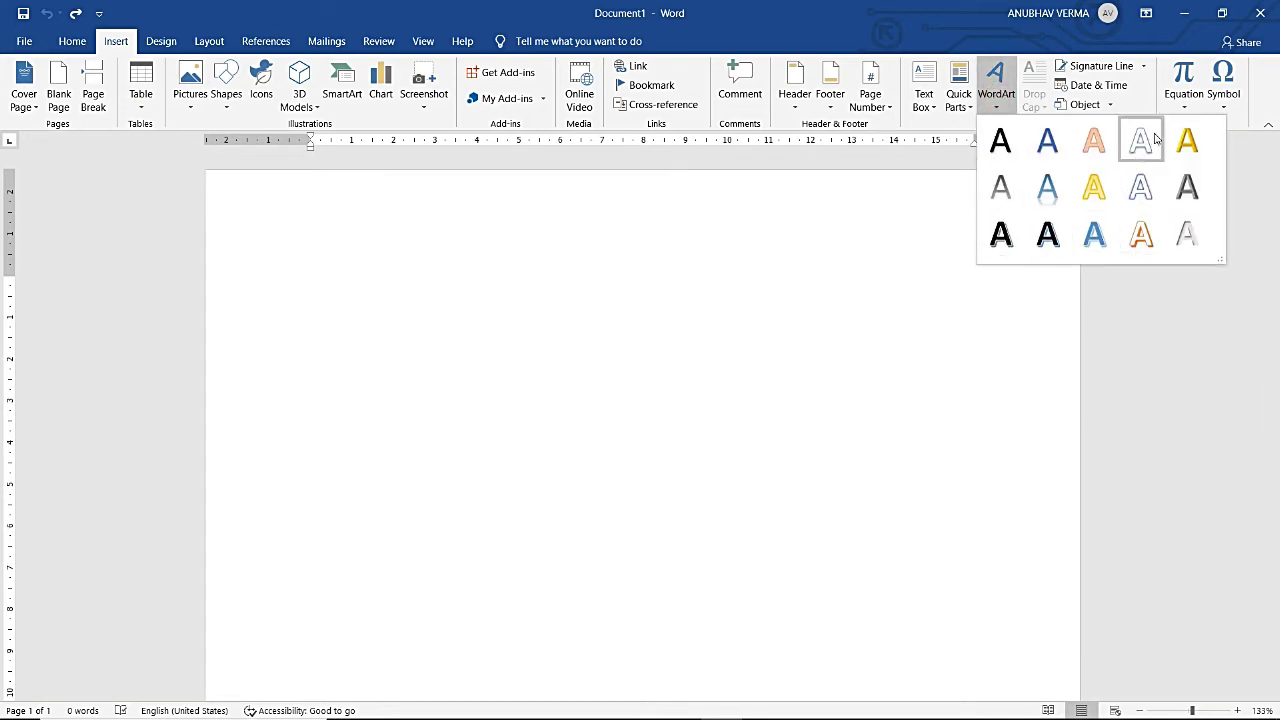
pyautogui.click(1046, 200)
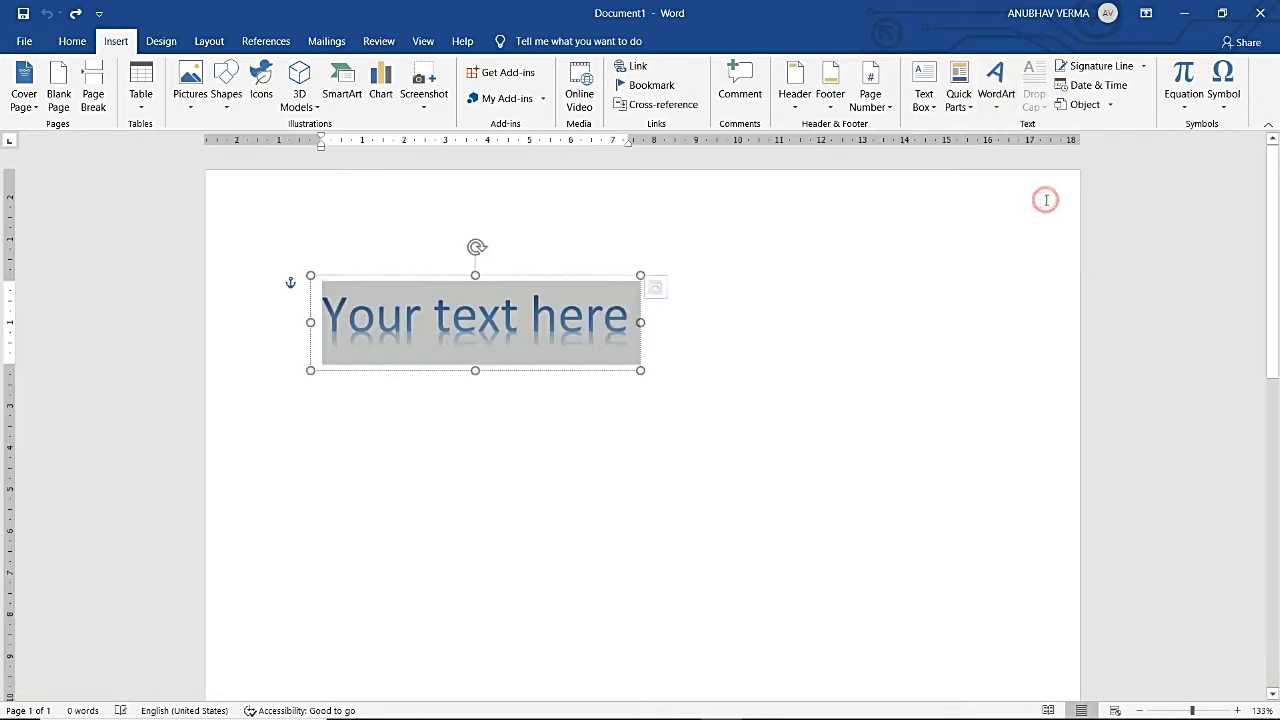
pyautogui.click(360, 350)
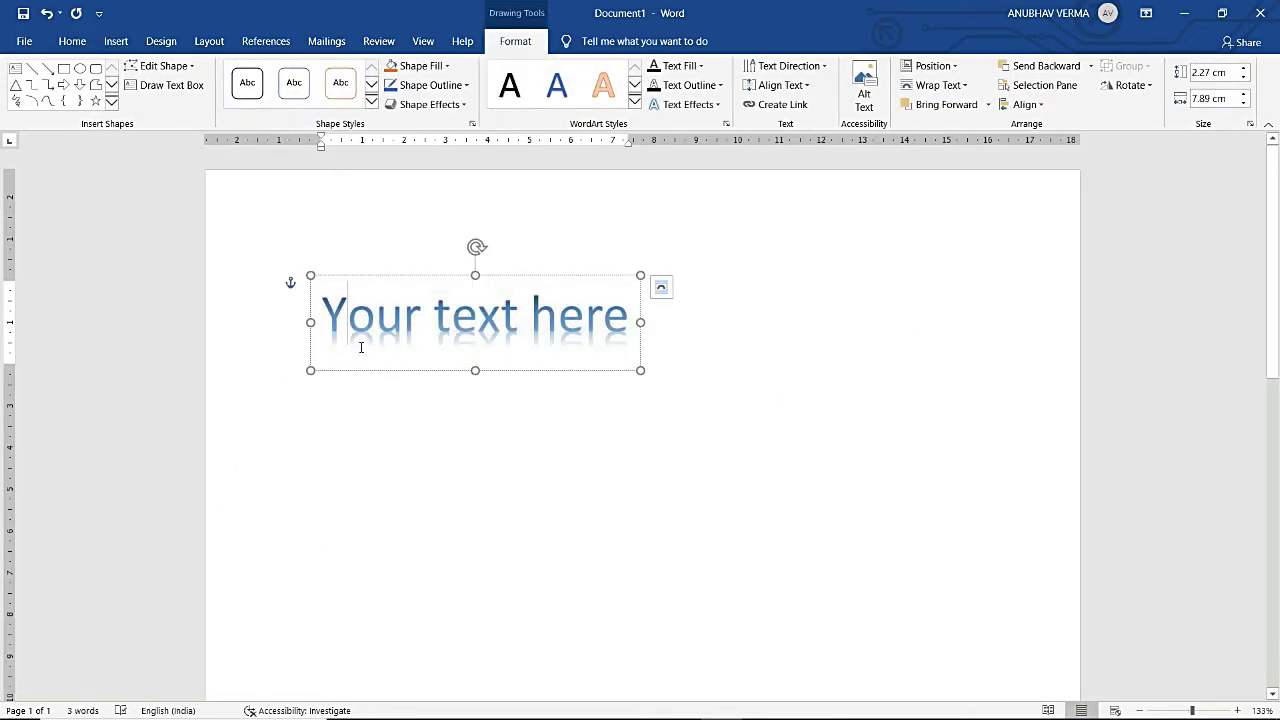
# - Replace the WordArt placeholder text with 'unique online guru'
pyautogui.press('BackSpace')
pyautogui.write('dff')
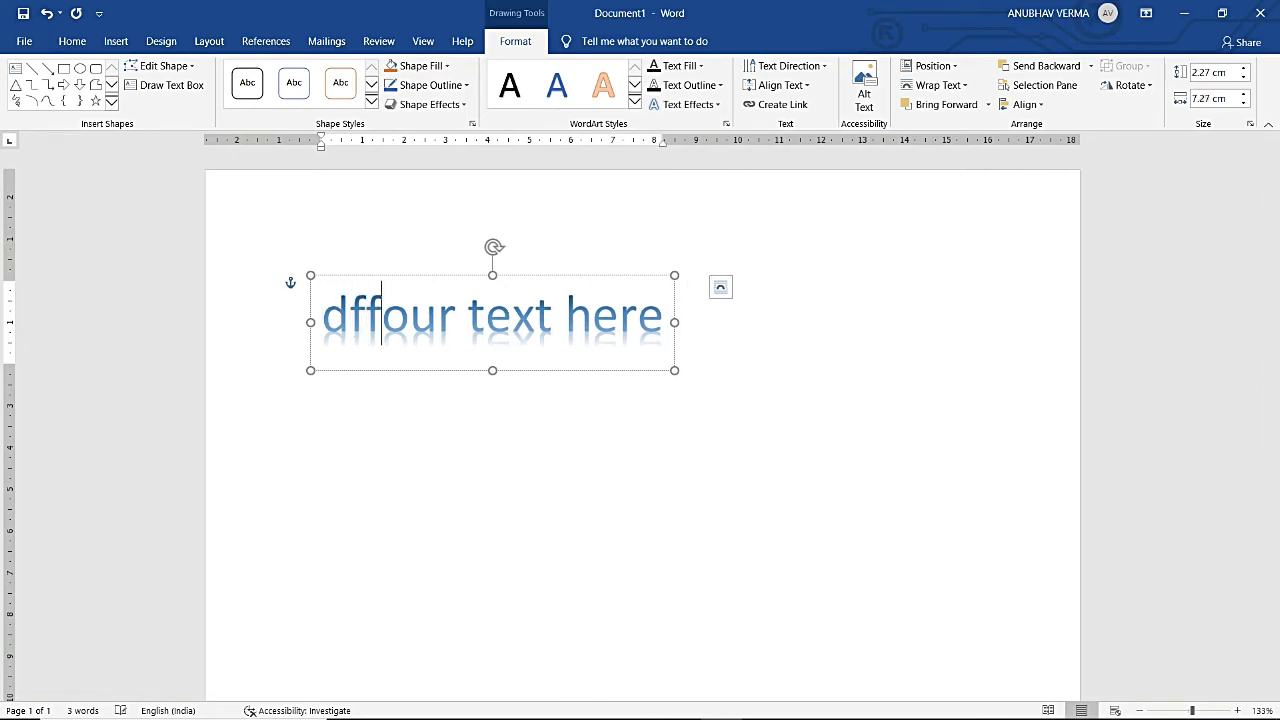
pyautogui.write('gghggjhj')
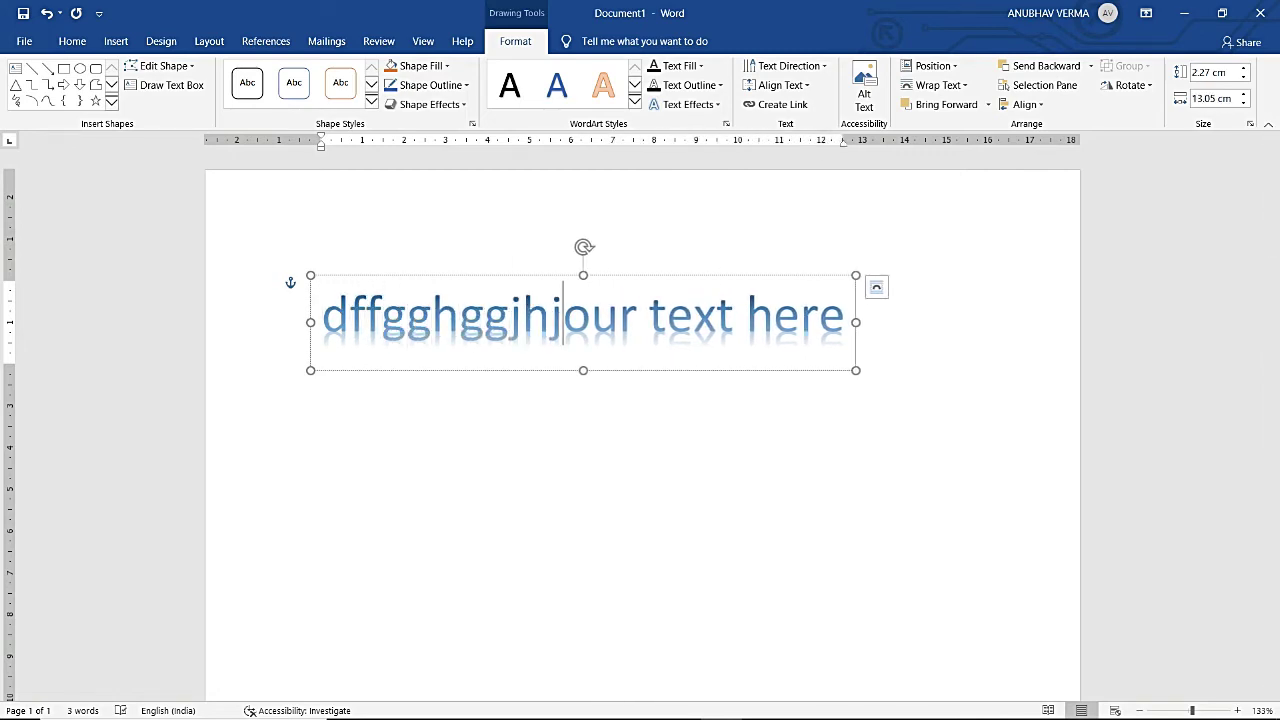
pyautogui.press('BackSpace')
pyautogui.press('BackSpace')
pyautogui.press('BackSpace')
pyautogui.press('BackSpace')
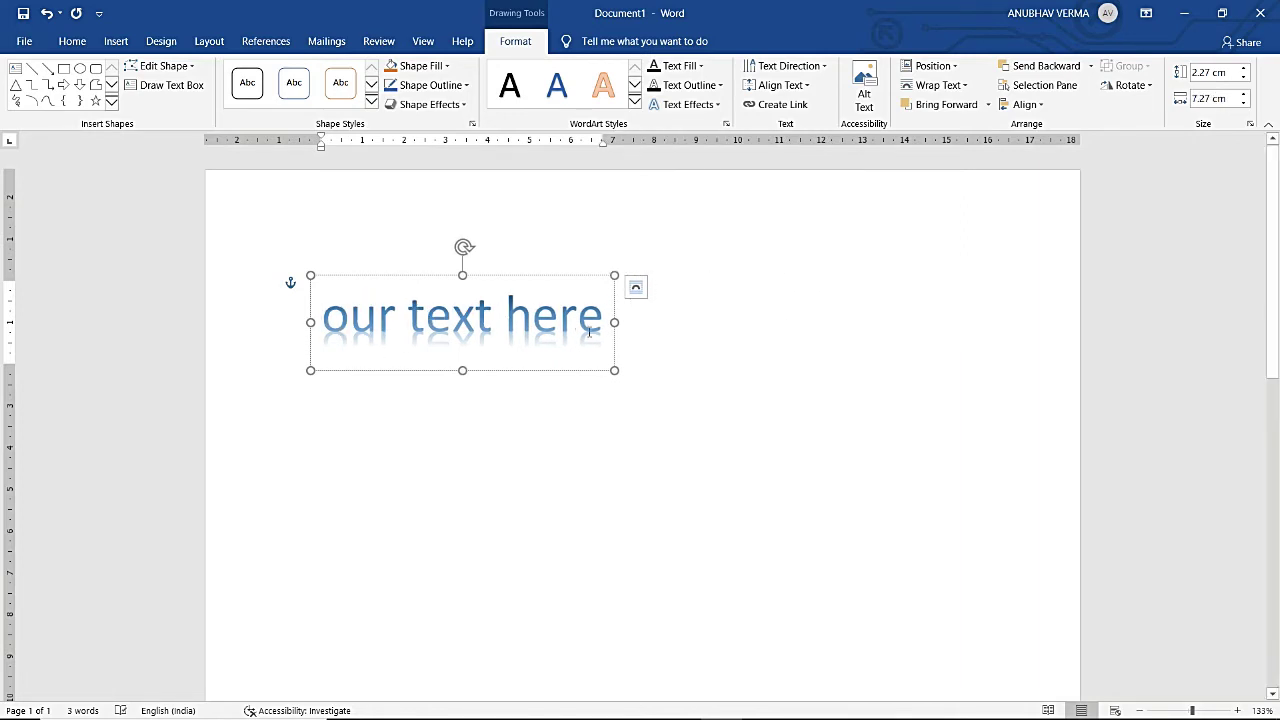
pyautogui.press('End')
pyautogui.press('BackSpace')
pyautogui.press('BackSpace')
pyautogui.press('BackSpace')
pyautogui.press('BackSpace')
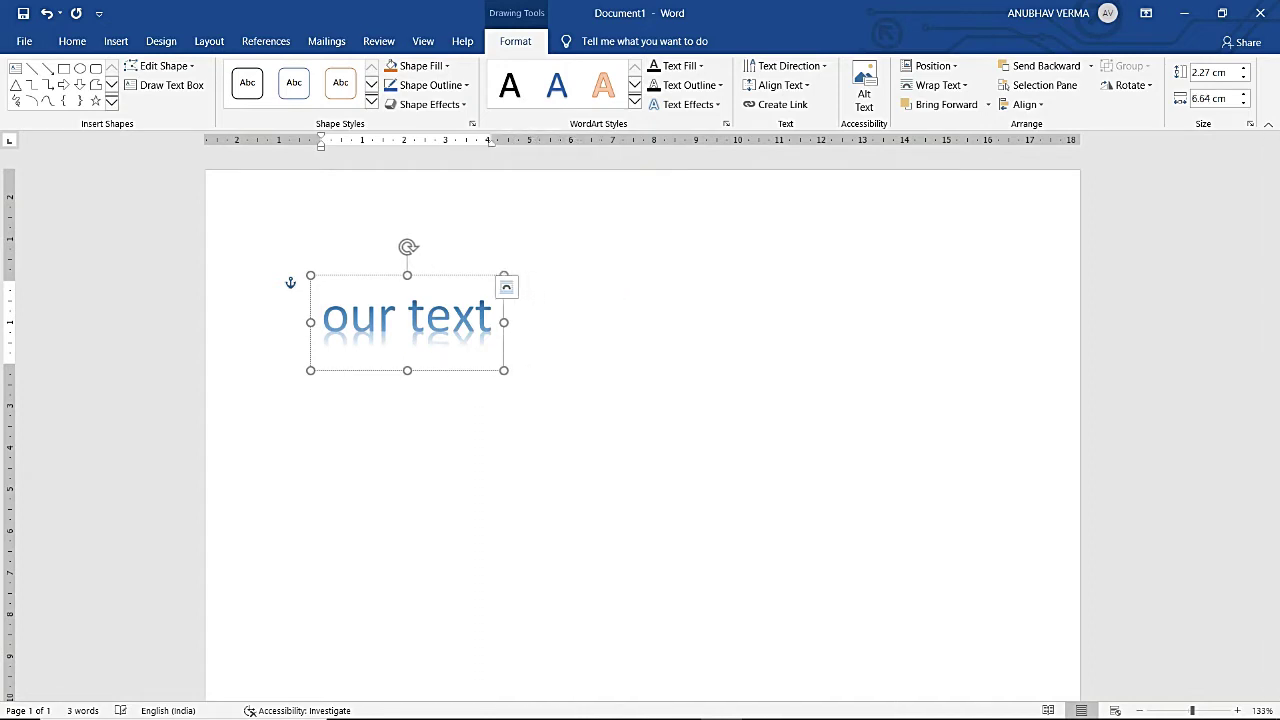
pyautogui.press('BackSpace')
pyautogui.press('BackSpace')
pyautogui.press('BackSpace')
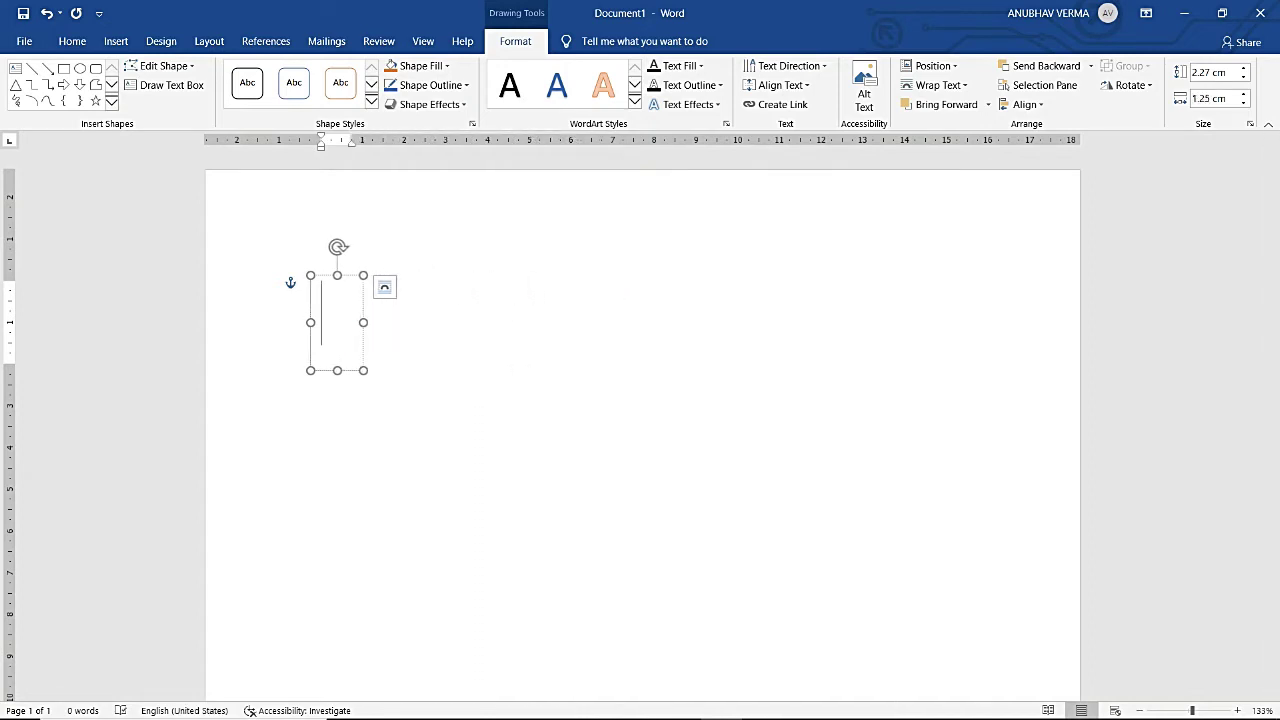
pyautogui.write('uniq')
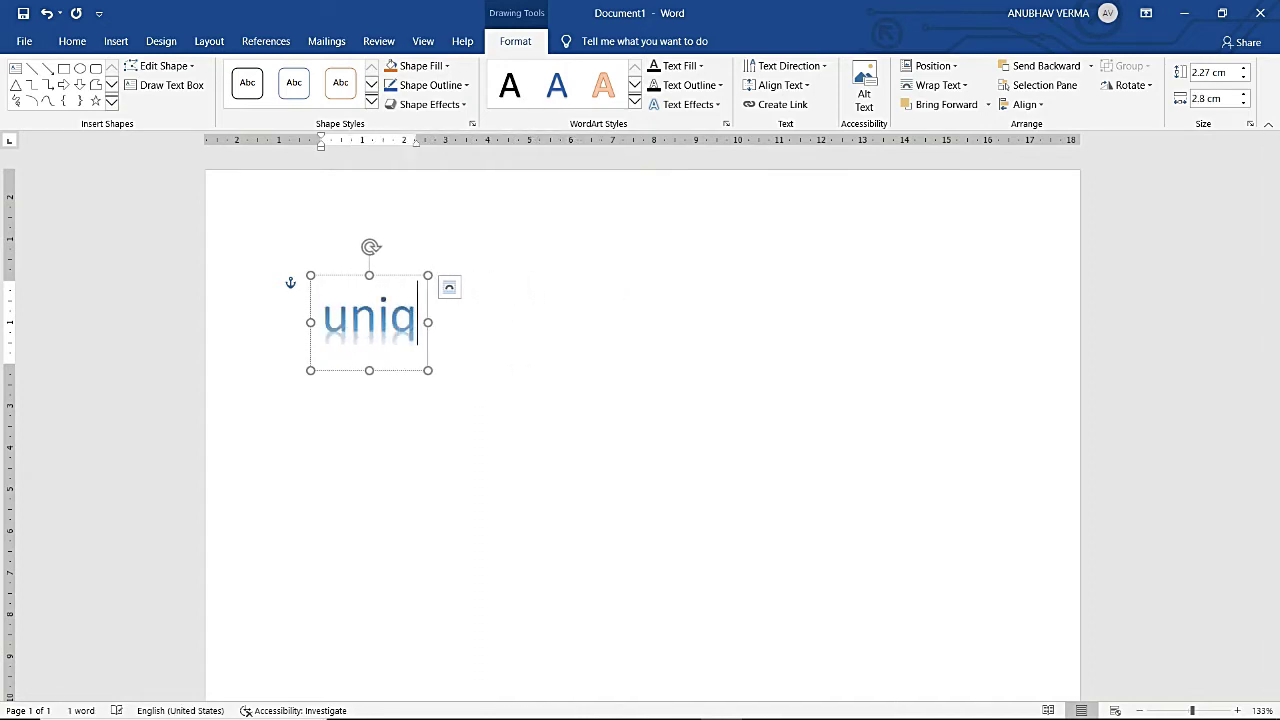
pyautogui.write('ue ')
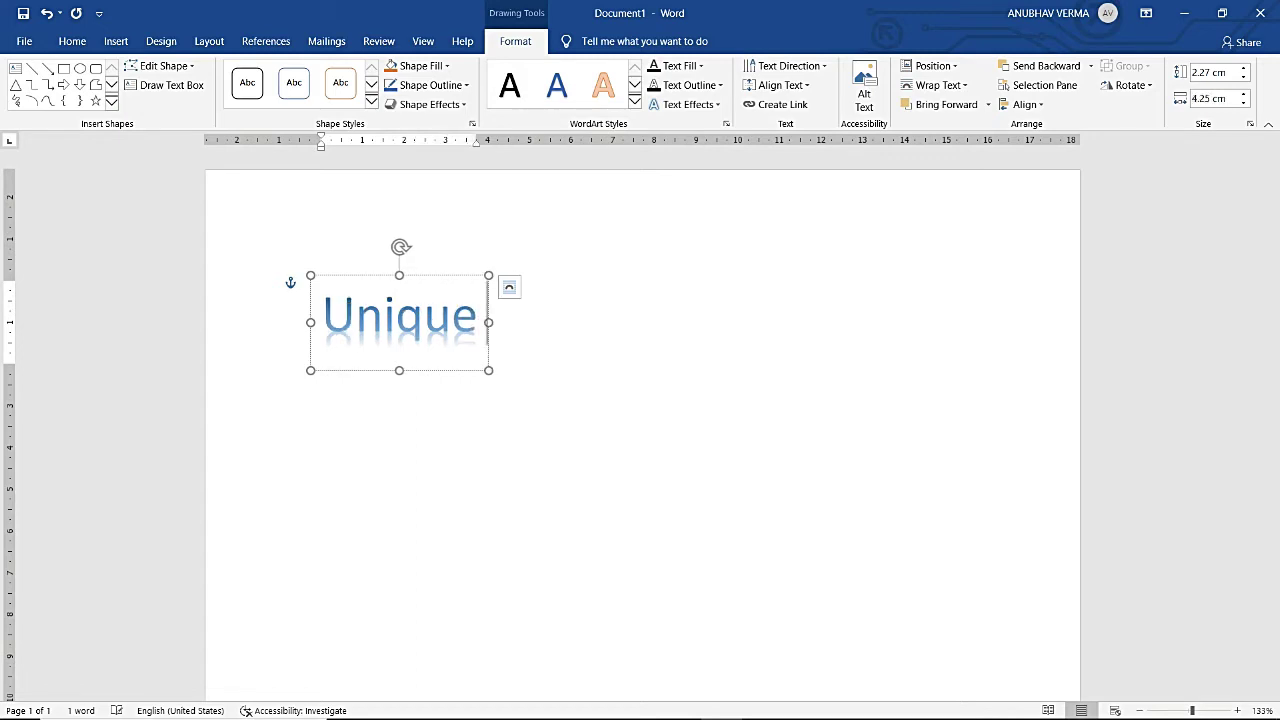
pyautogui.write('onlin')
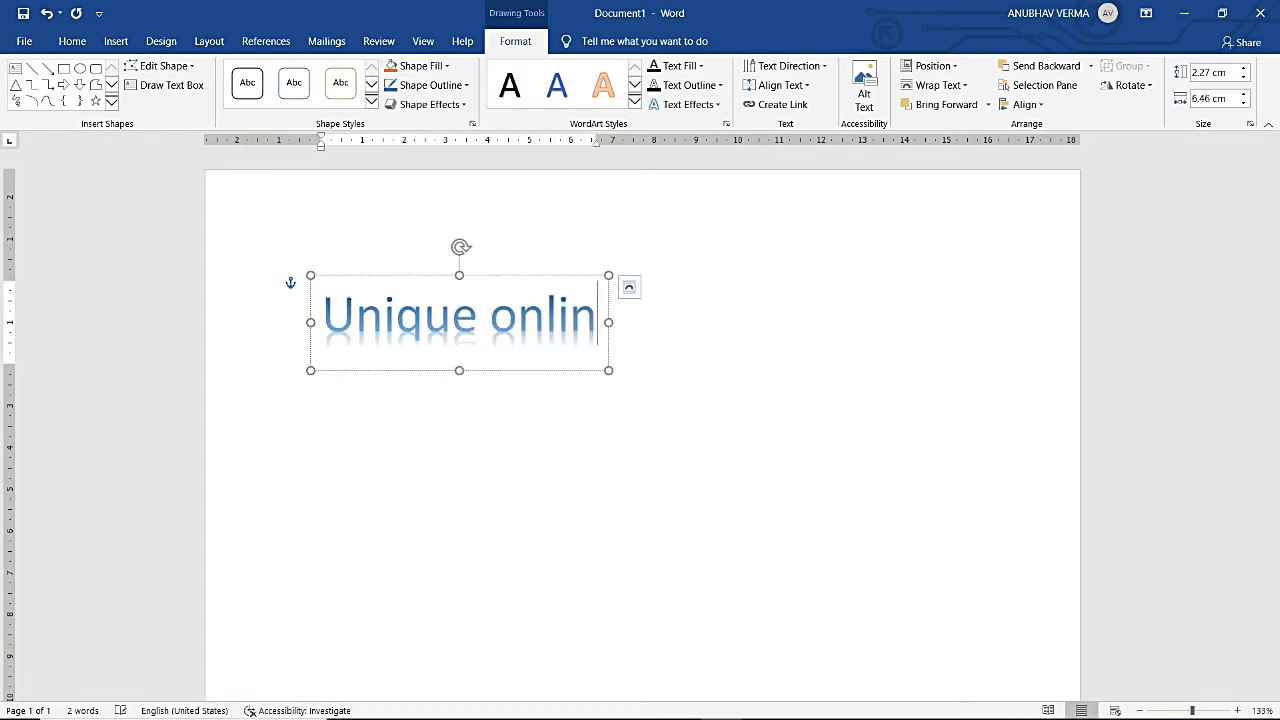
pyautogui.write('e ')
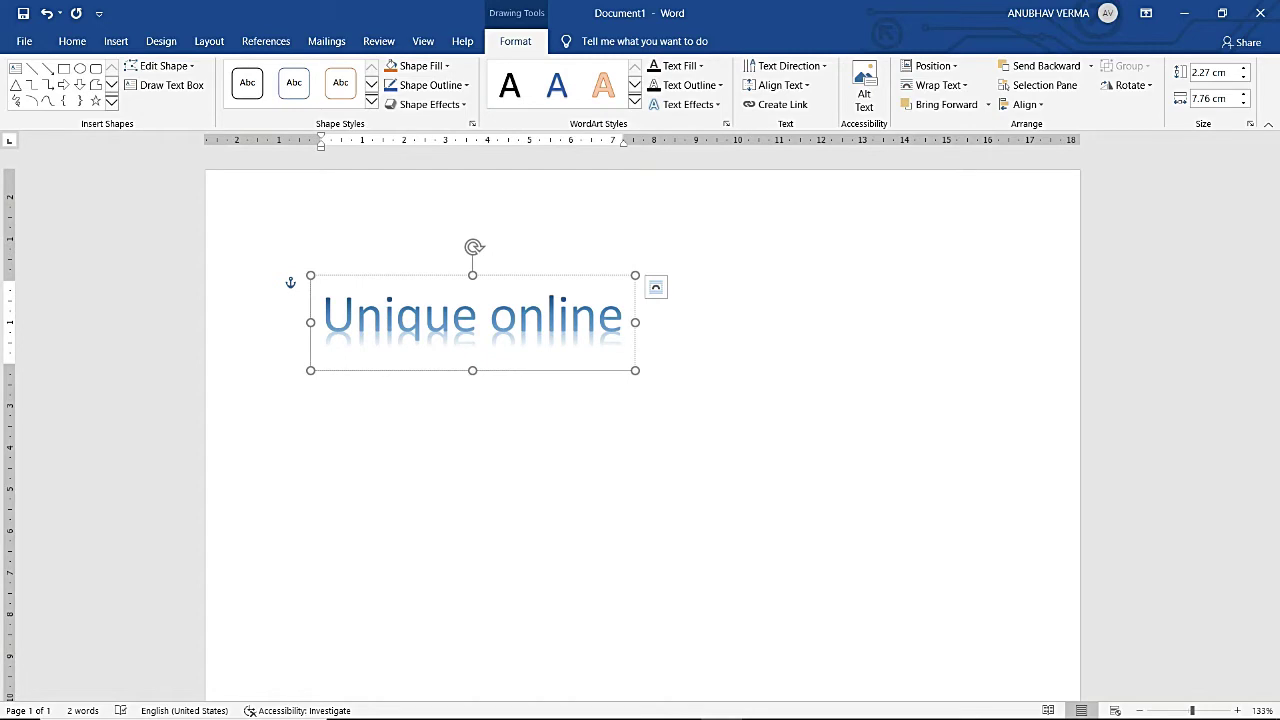
pyautogui.write('guru')
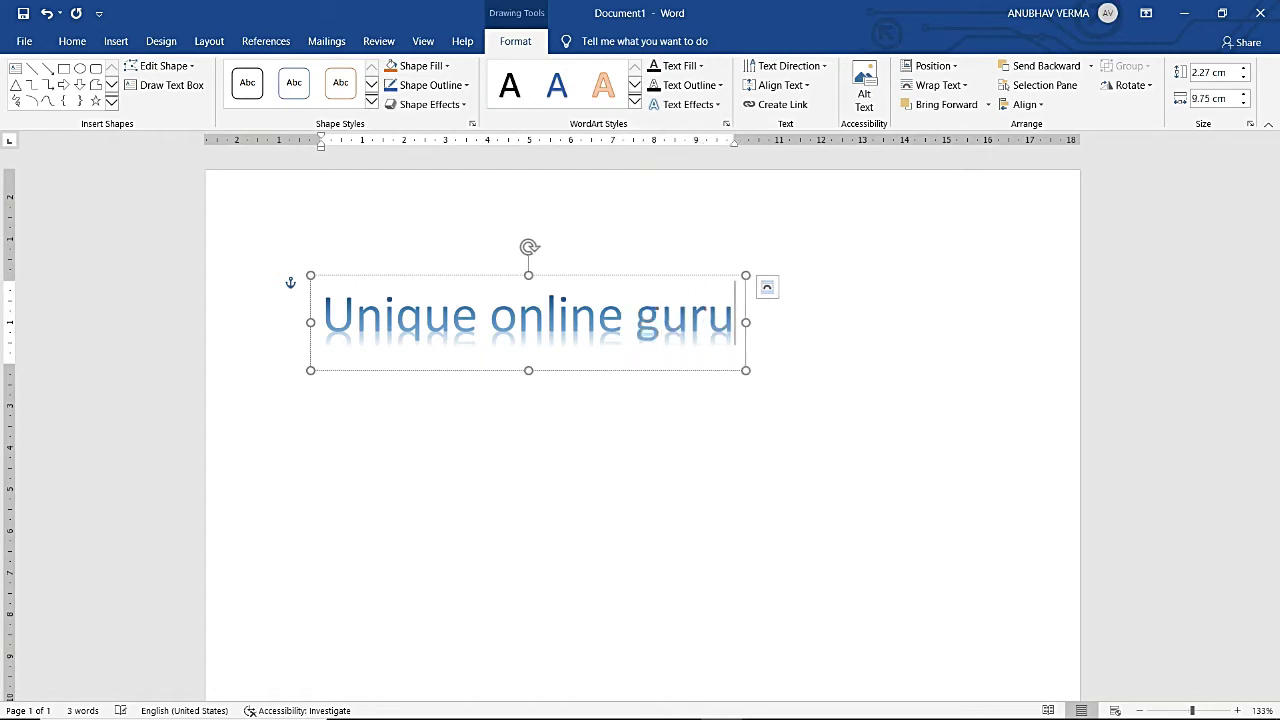
pyautogui.click(551, 477)
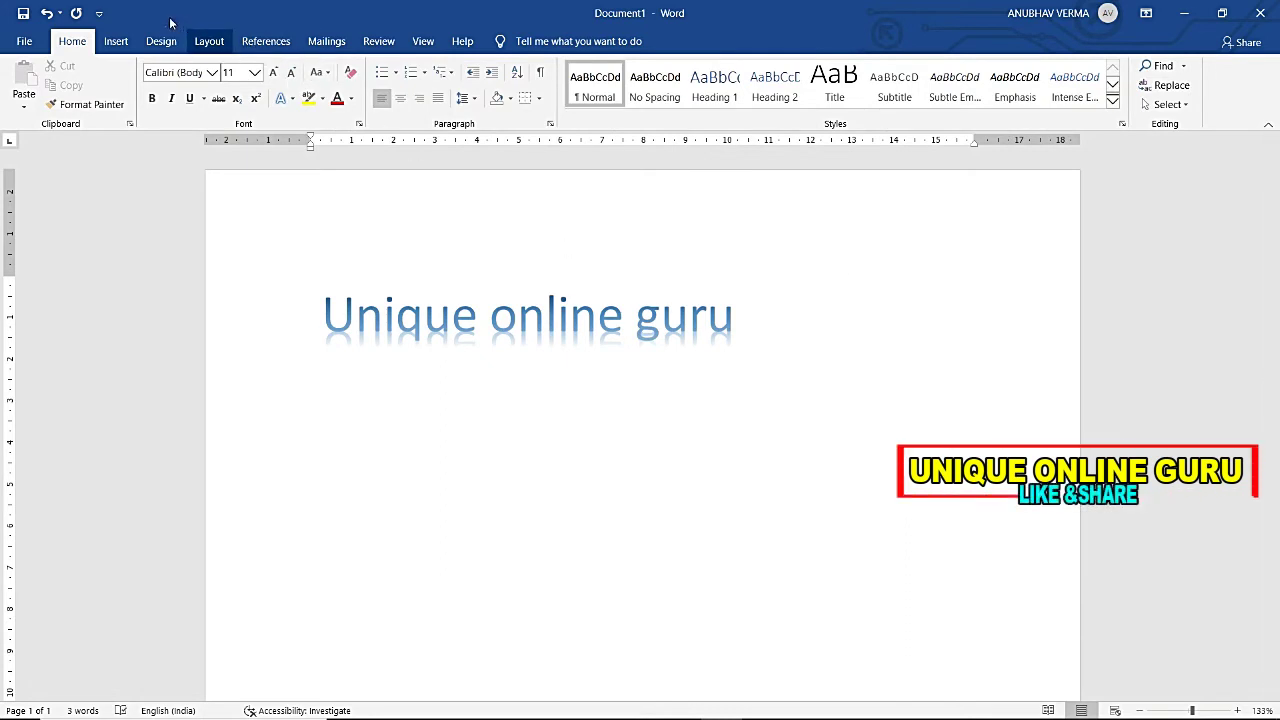
# - Open the WordArt style gallery without choosing a style, then erase the WordArt text
pyautogui.click(116, 41)
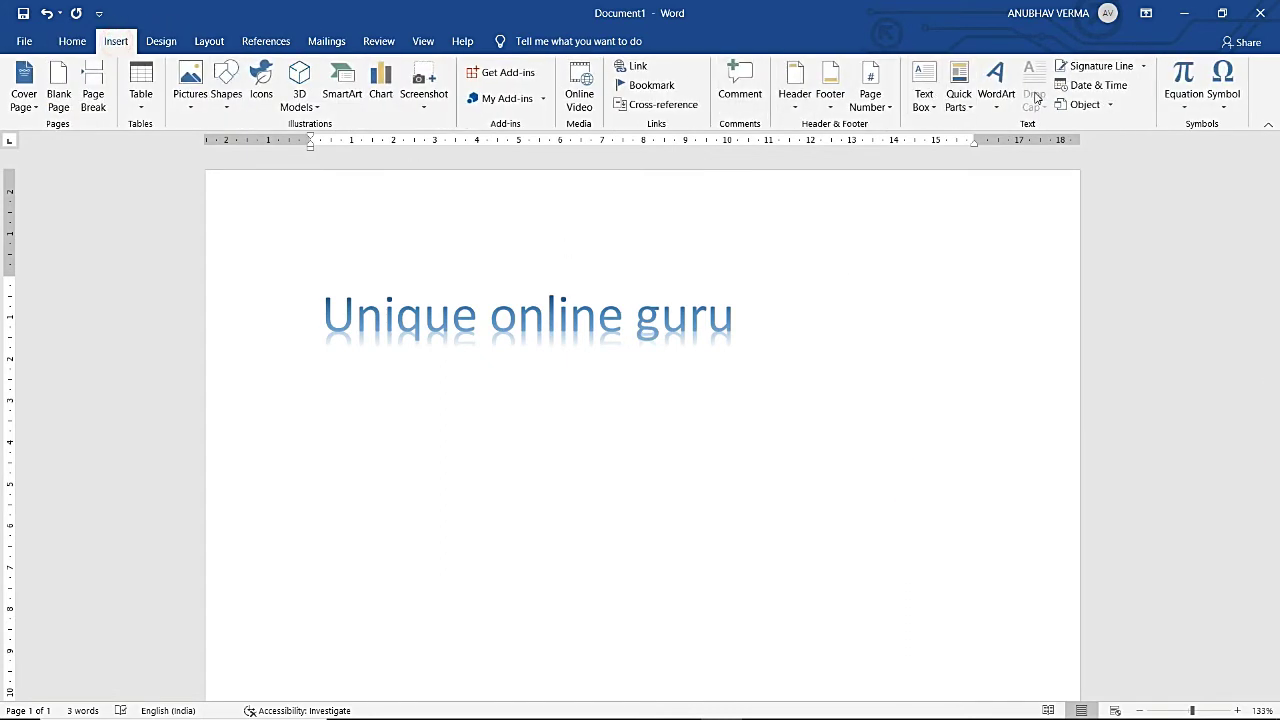
pyautogui.click(996, 95)
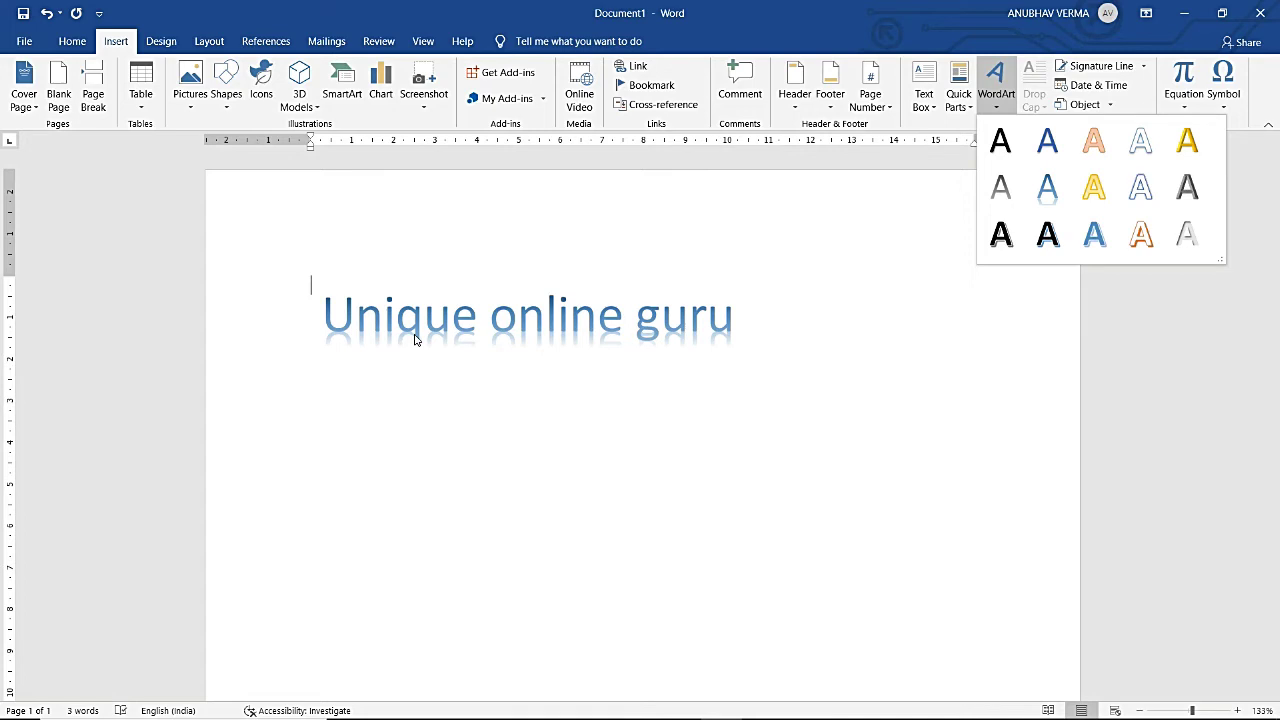
pyautogui.click(681, 273)
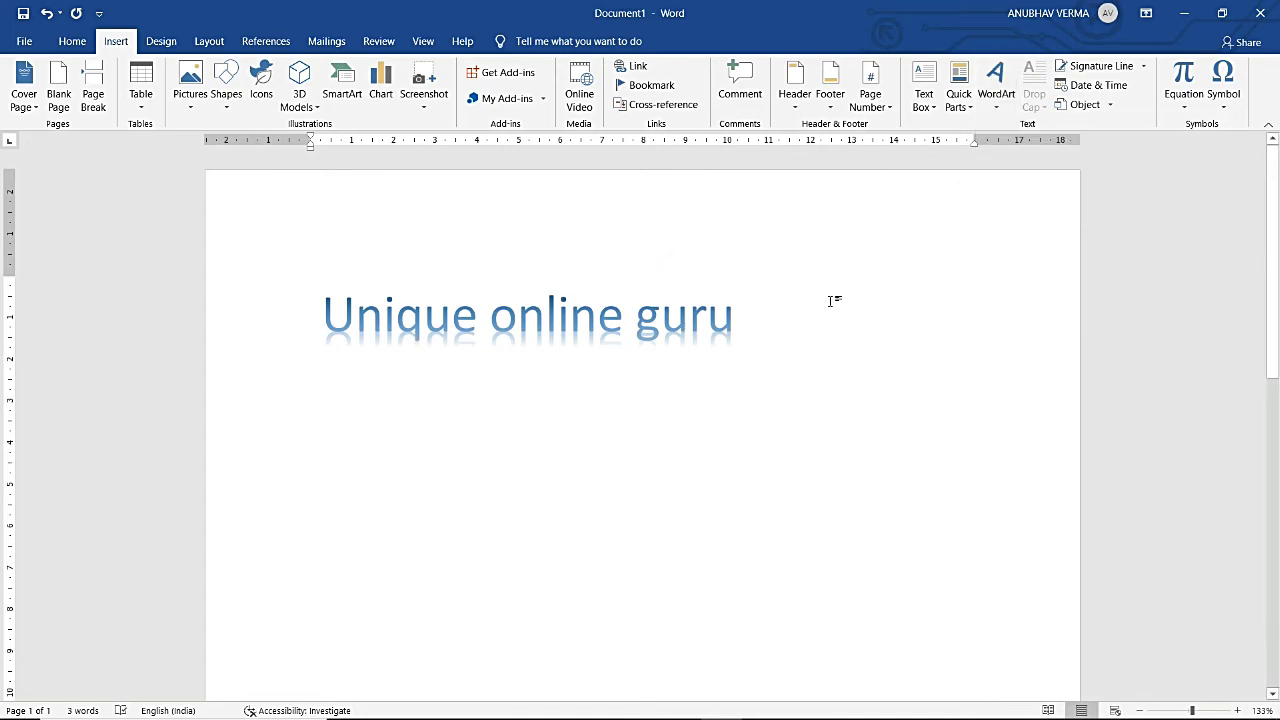
pyautogui.click(476, 408)
pyautogui.press('BackSpace')
pyautogui.press('BackSpace')
pyautogui.press('BackSpace')
# - Remove the stray text typed onto the page
pyautogui.write('o')
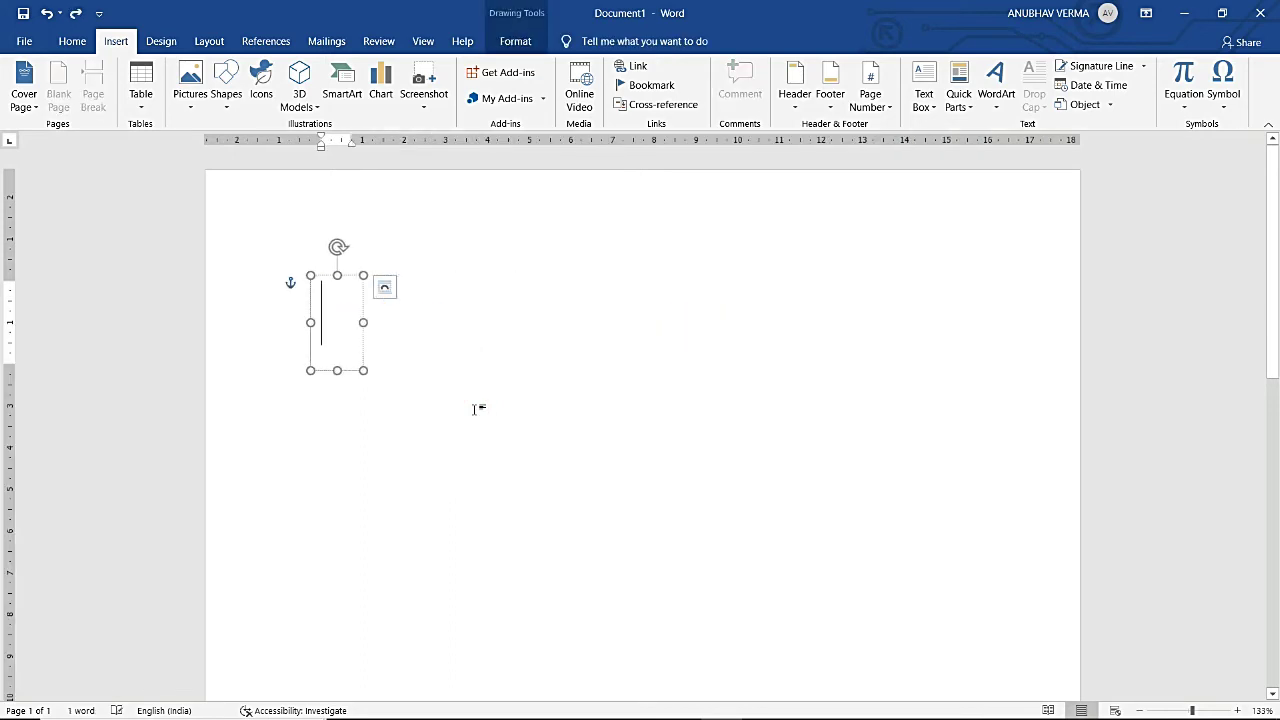
pyautogui.write('ur text here')
pyautogui.press('Home')
pyautogui.write('dffghg')
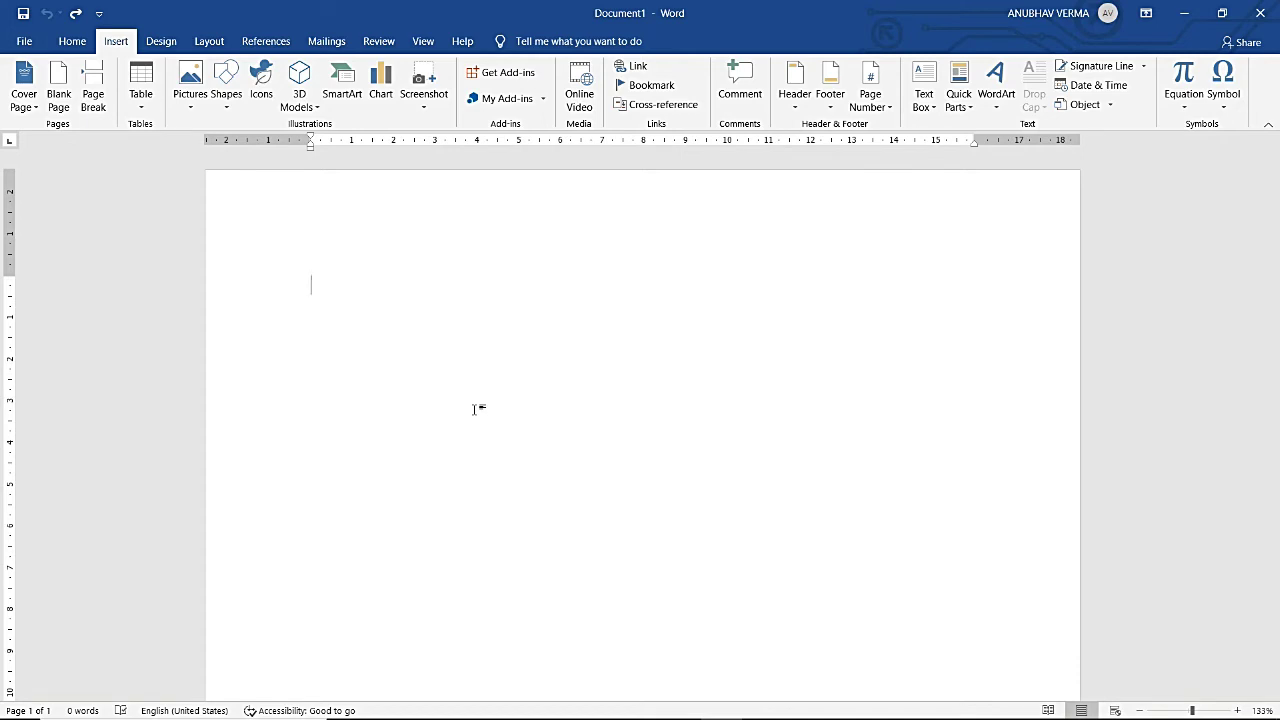
pyautogui.write('unque')
pyautogui.press('BackSpace')
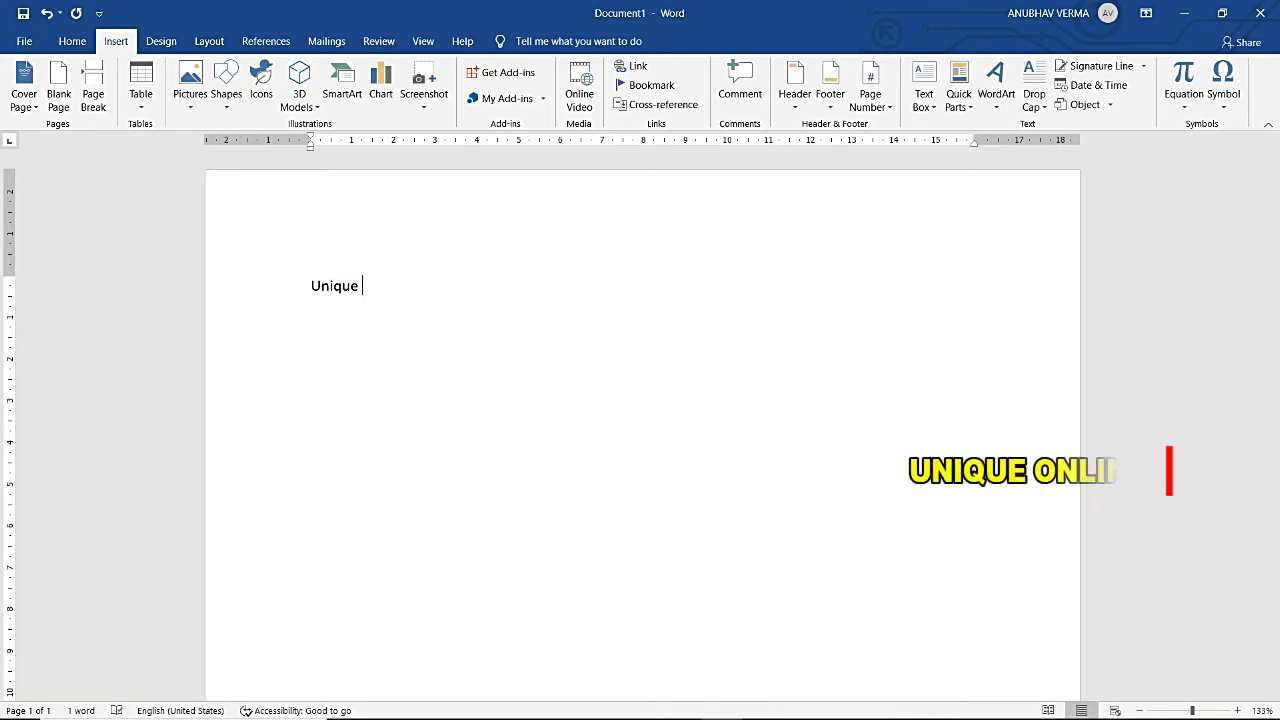
pyautogui.press('BackSpace')
pyautogui.press('BackSpace')
pyautogui.press('BackSpace')
pyautogui.press('BackSpace')
pyautogui.press('BackSpace')
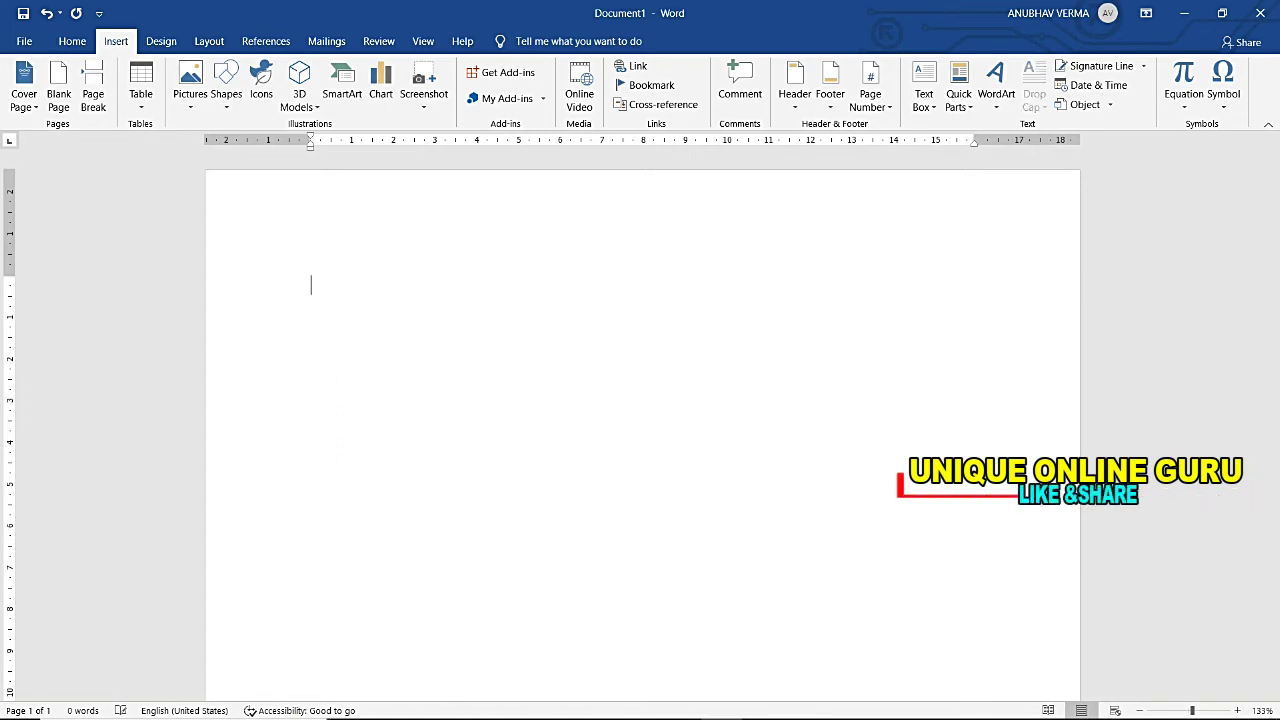
# - Generate sample paragraphs with =rand() and select the opening letter V
pyautogui.write('=ra')
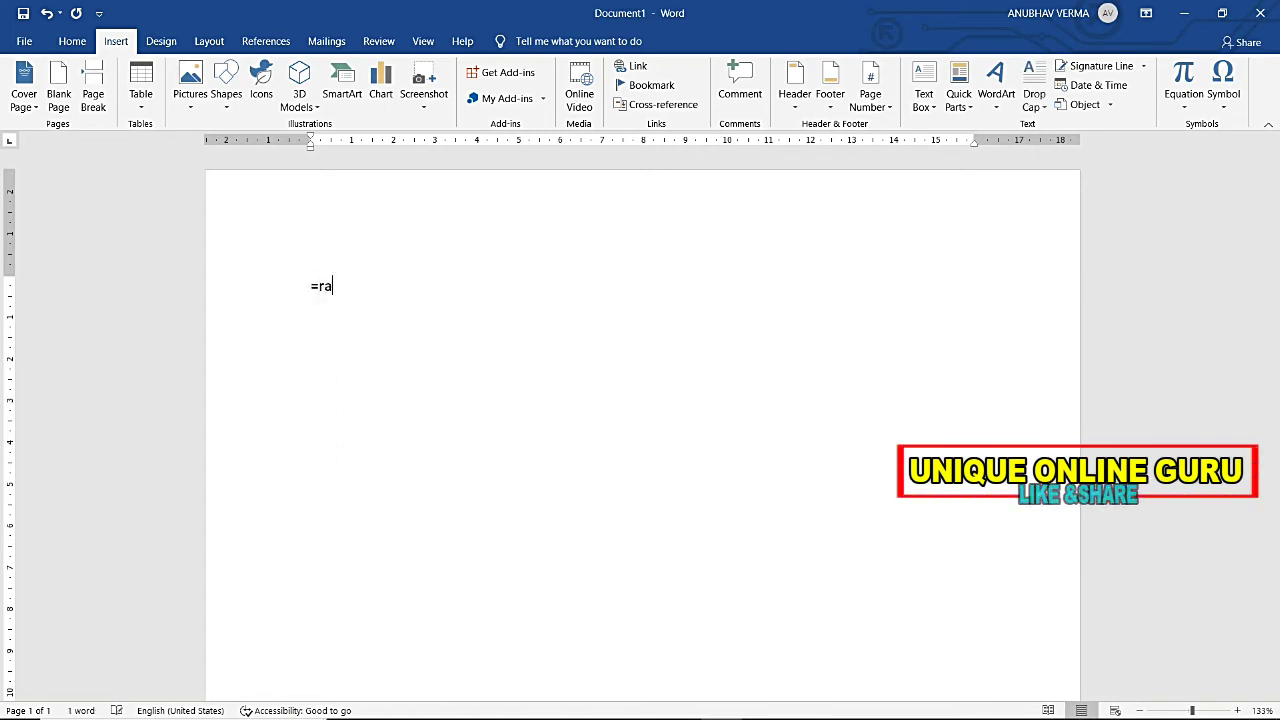
pyautogui.write('n')
pyautogui.write('d')
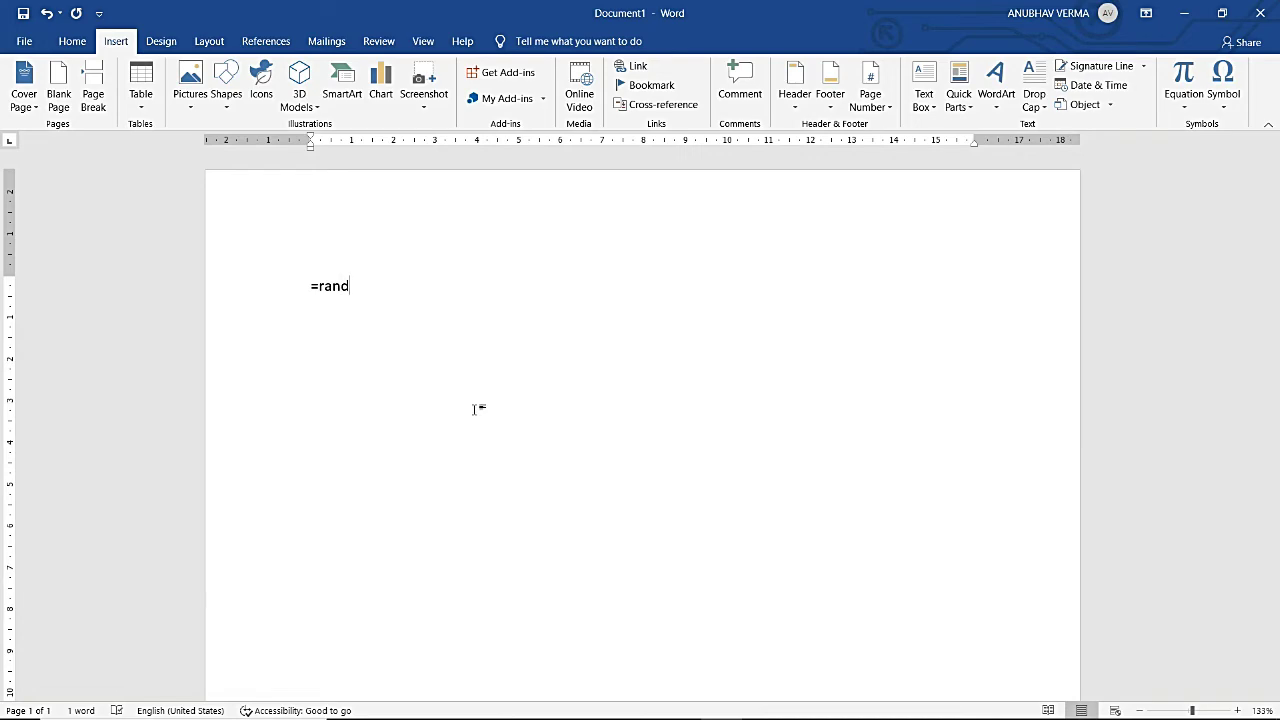
pyautogui.write('()')
pyautogui.press('Return')
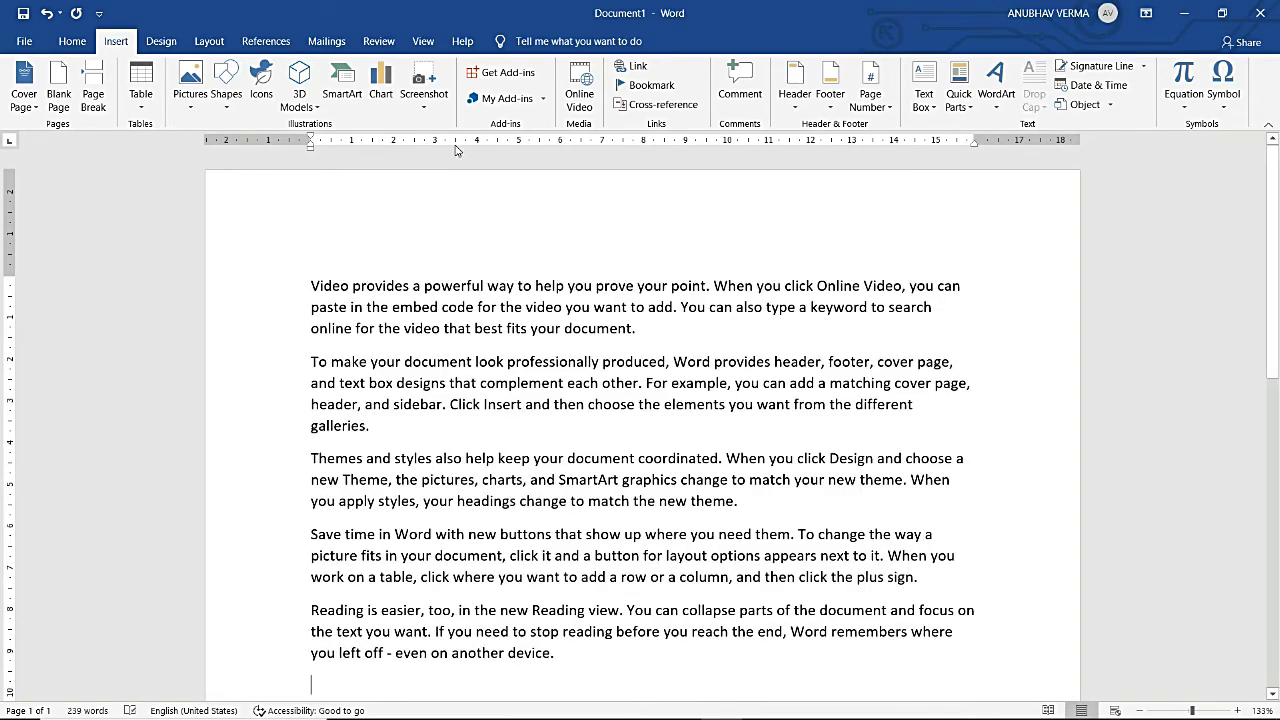
pyautogui.moveTo(312, 286); pyautogui.dragTo(320, 288)
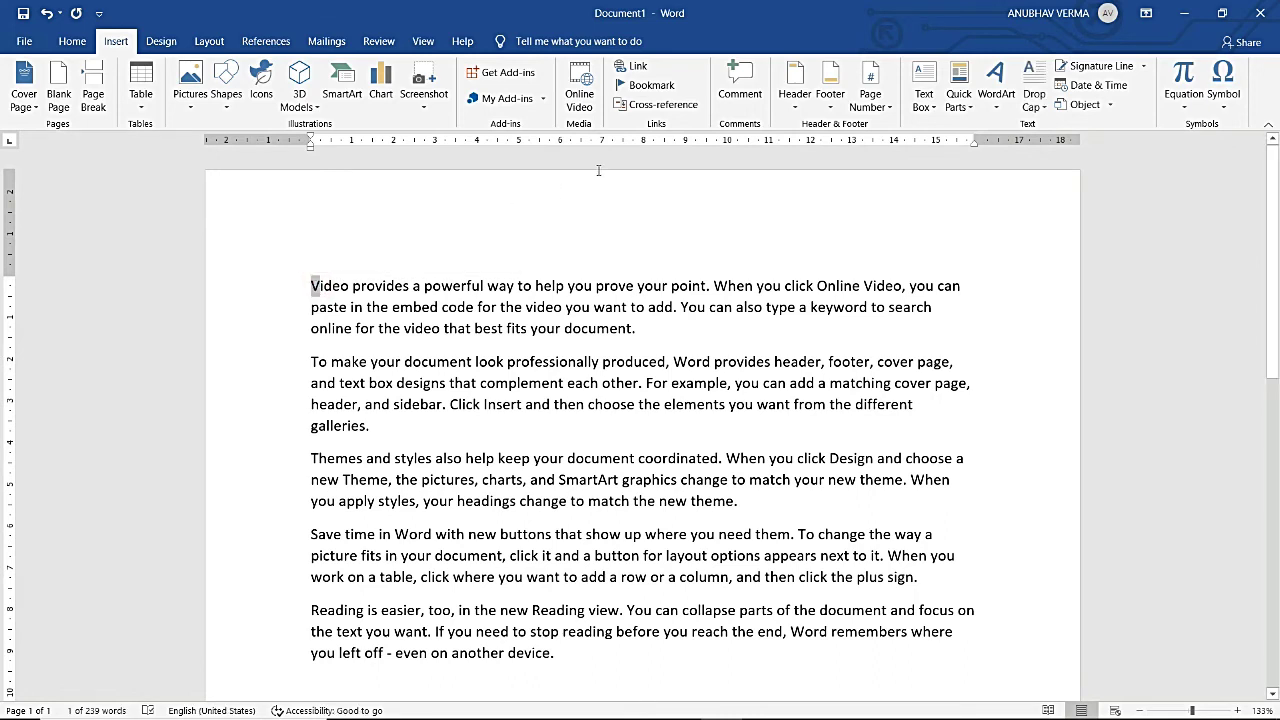
# - Make the opening V a three-line dropped capital
pyautogui.click(1034, 95)
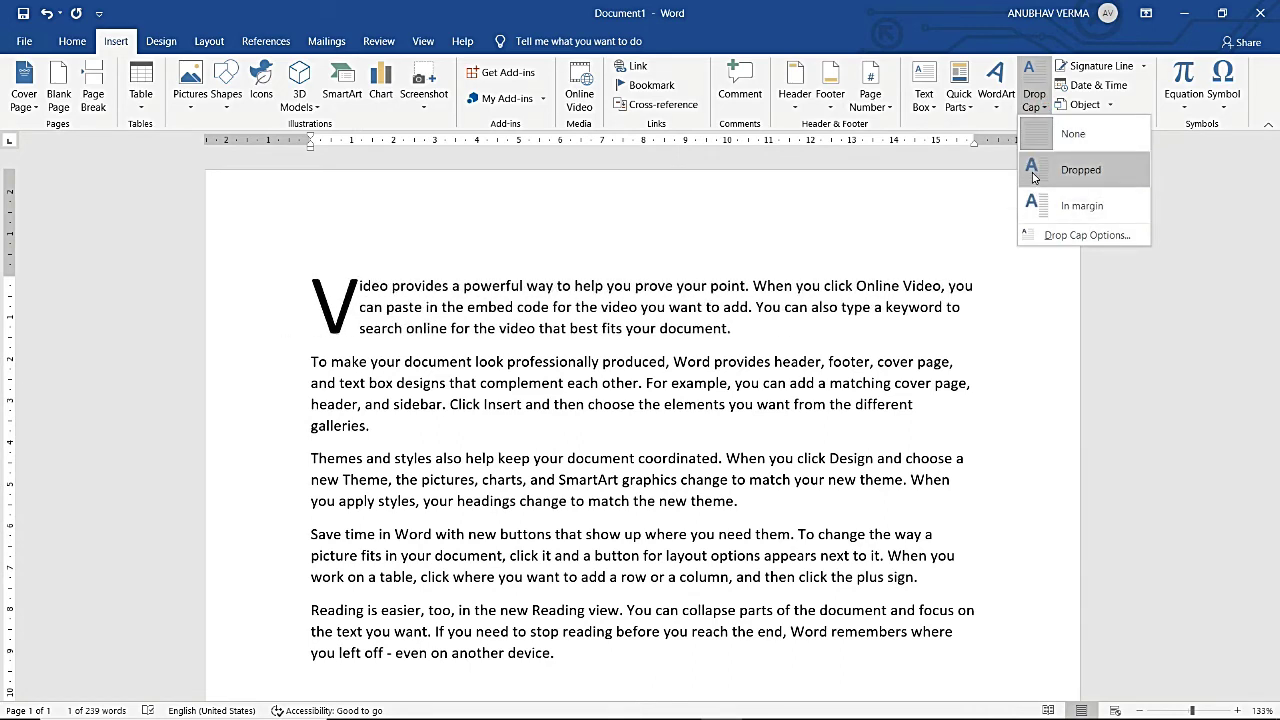
pyautogui.click(1034, 170)
pyautogui.click(530, 228)
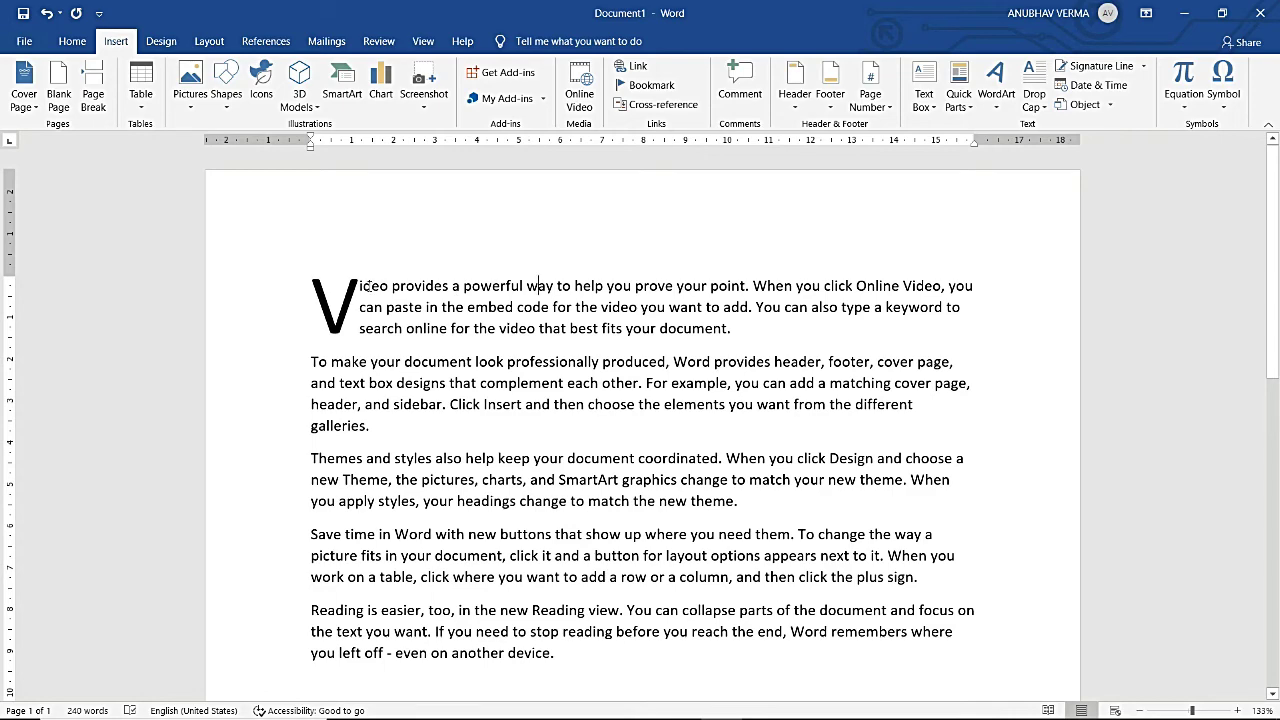
pyautogui.scroll(-2, 356, 222)
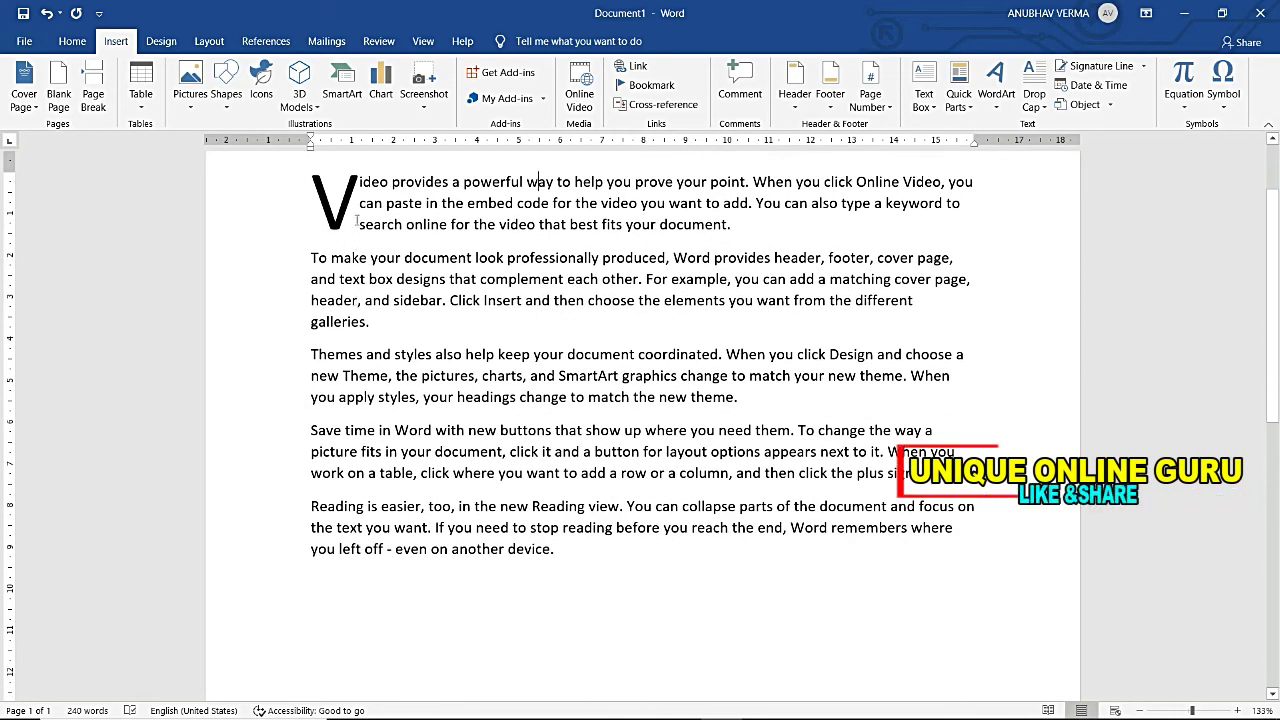
pyautogui.scroll(2, 356, 222)
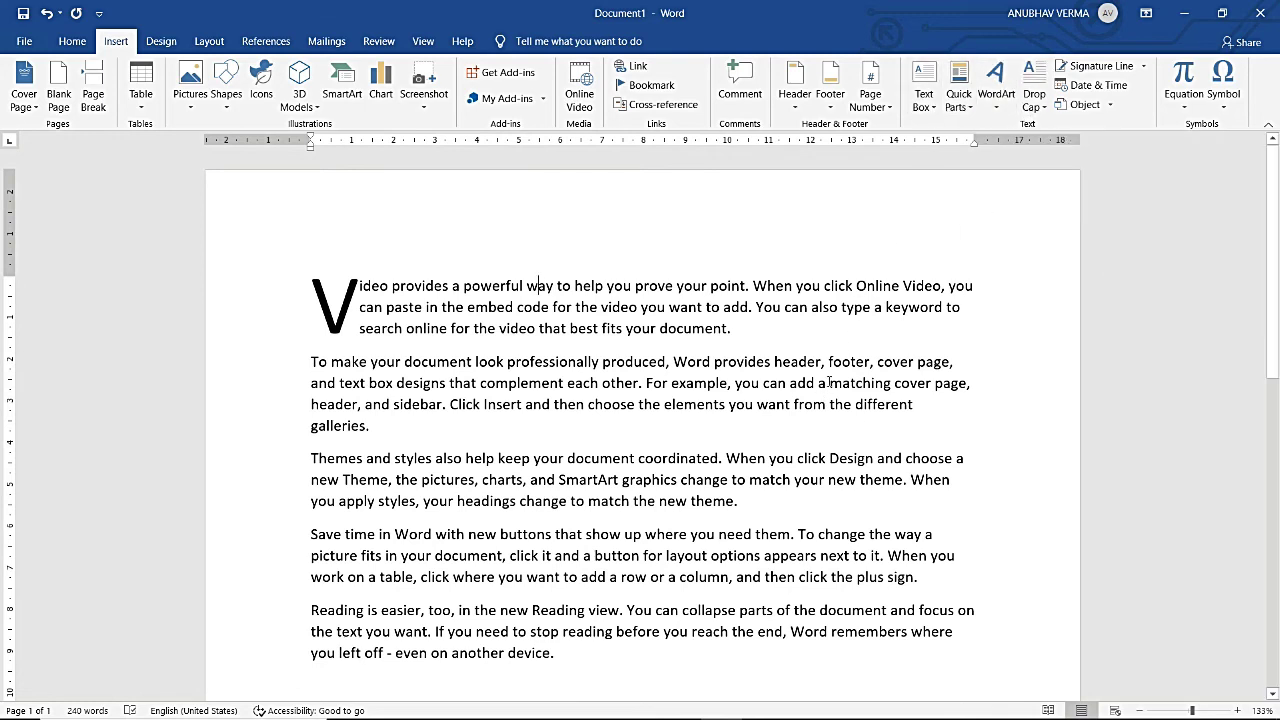
pyautogui.click(958, 88)
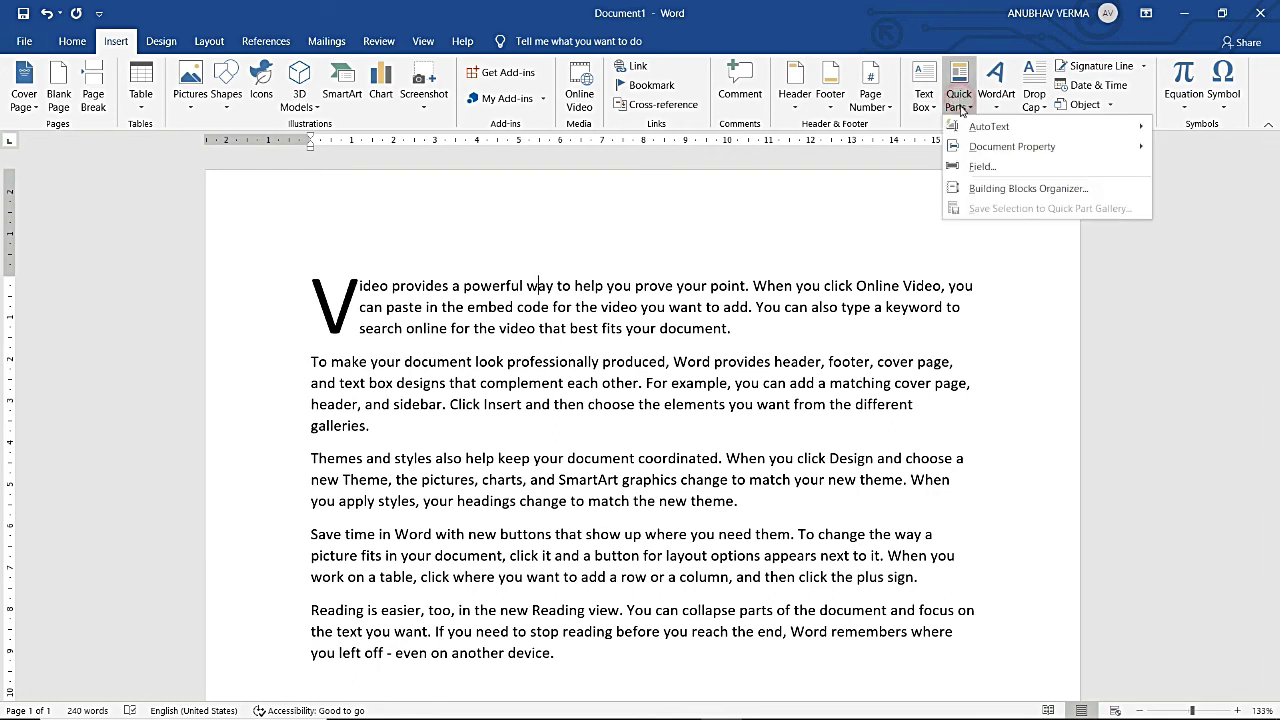
pyautogui.click(874, 236)
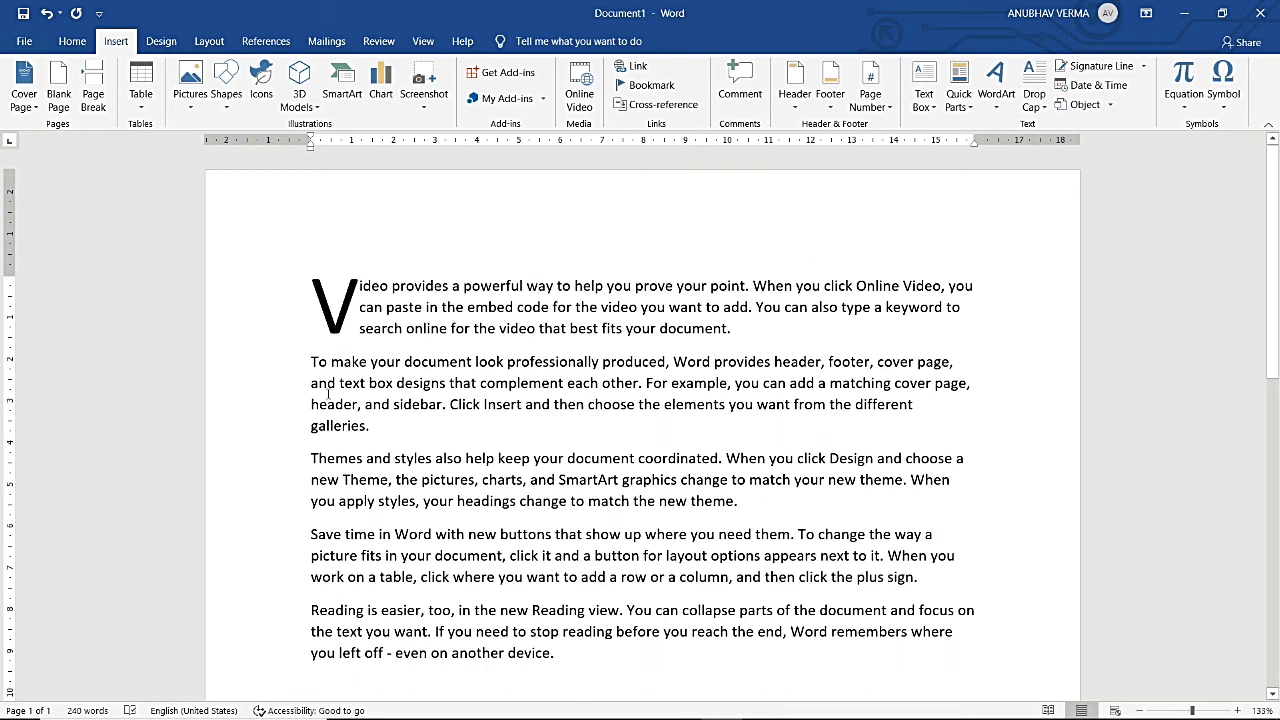
# - Turn the T starting the Themes paragraph into an in-margin drop cap
pyautogui.moveTo(311, 459); pyautogui.dragTo(318, 459)
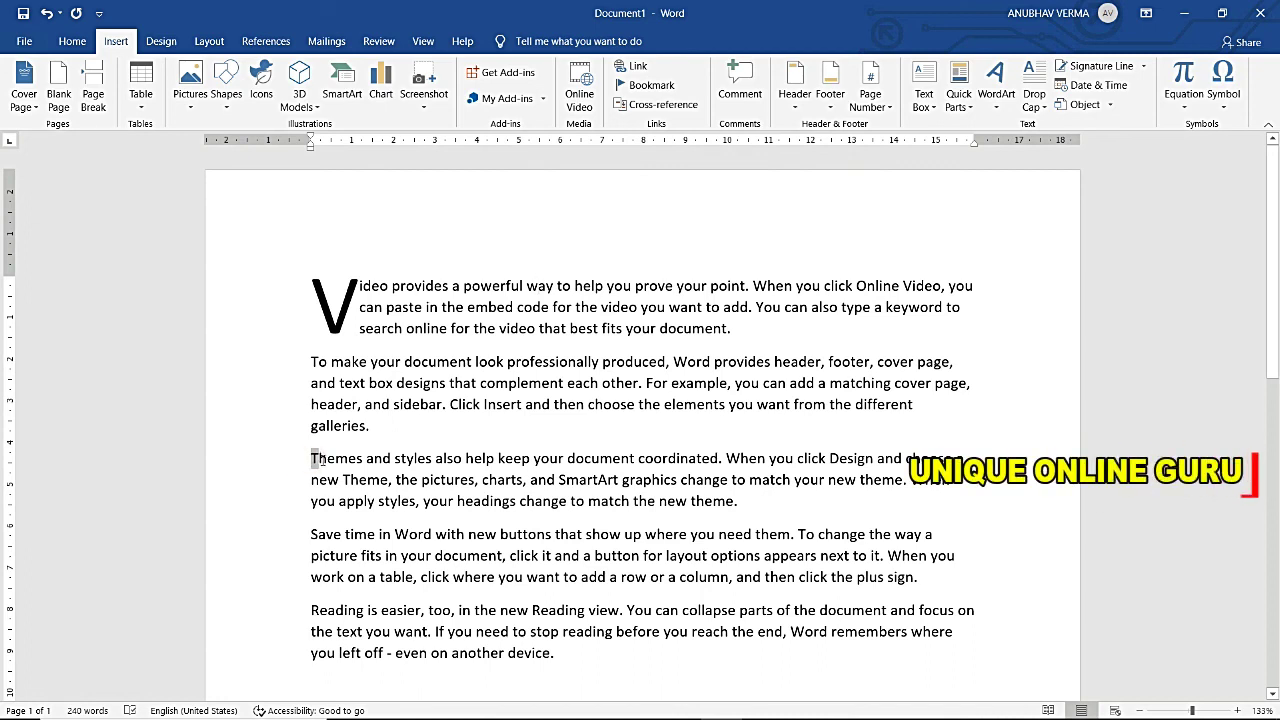
pyautogui.click(1034, 96)
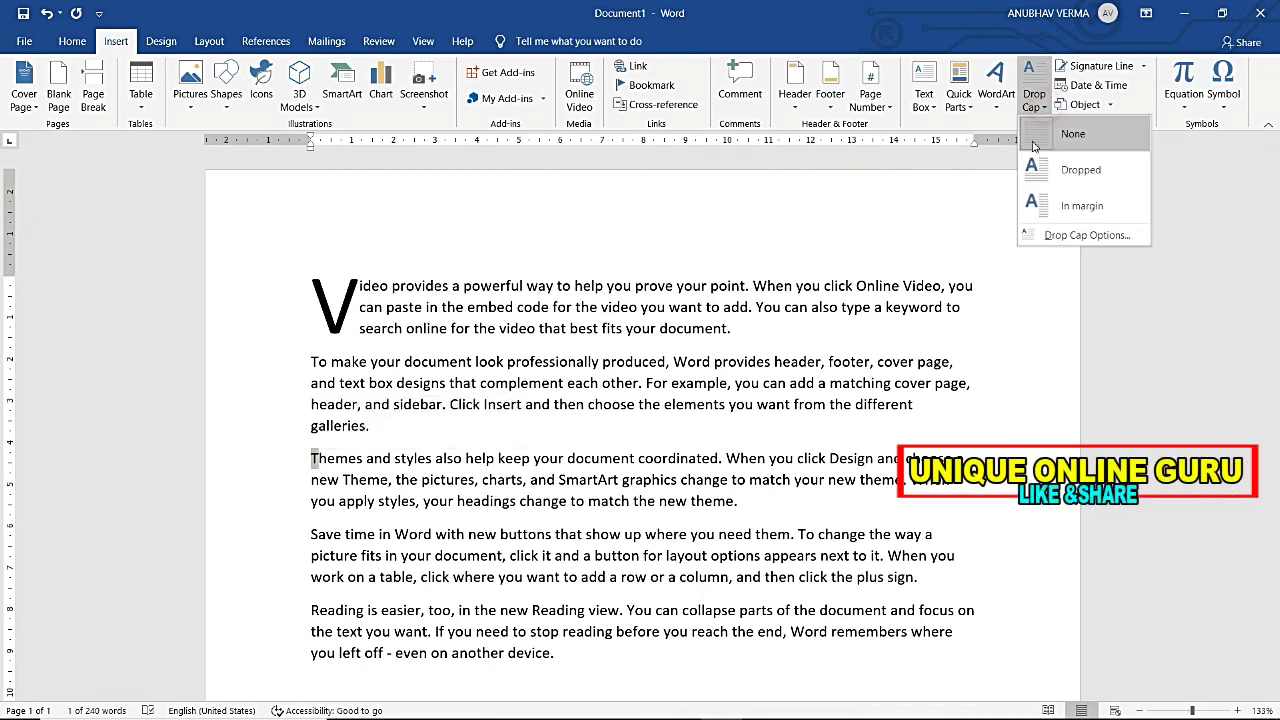
pyautogui.click(1027, 205)
pyautogui.click(473, 468)
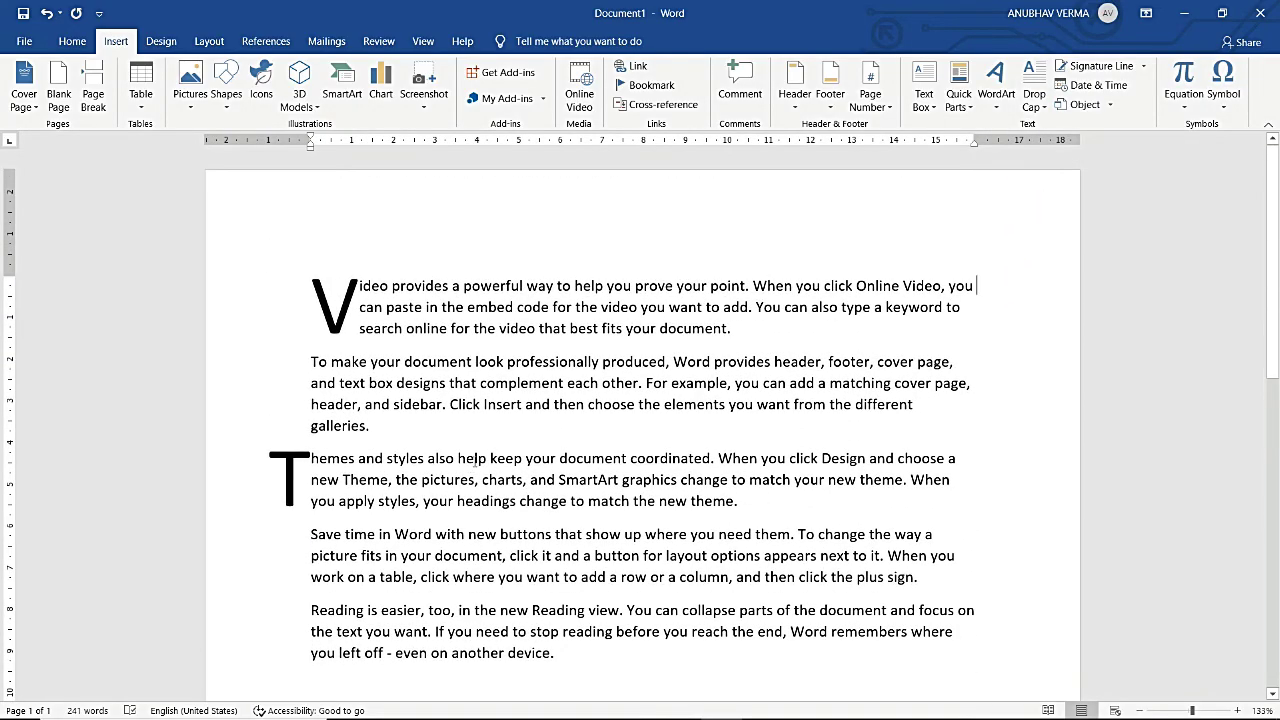